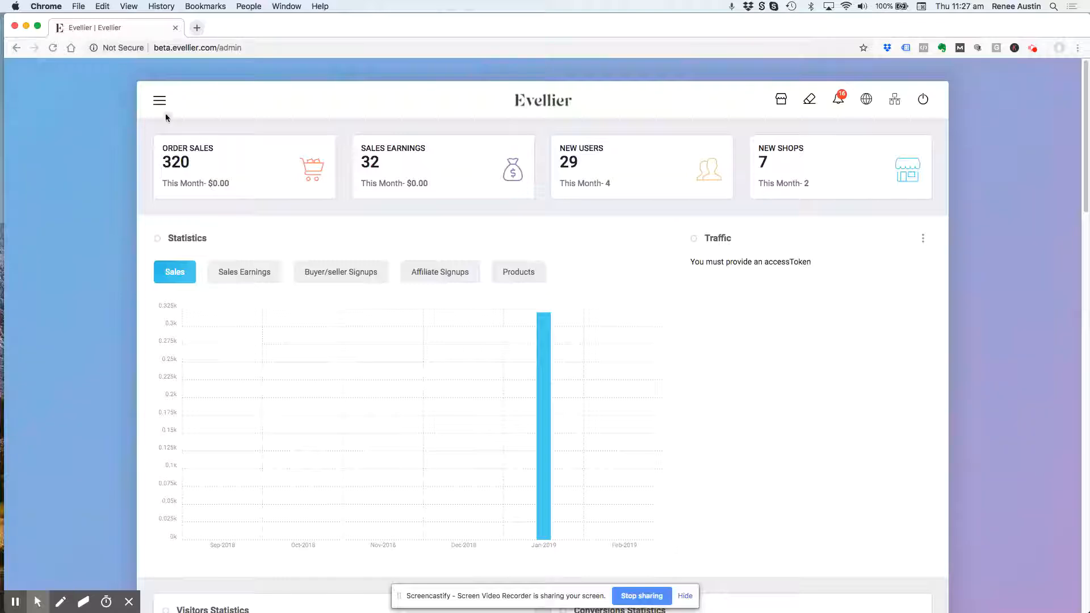
- Open the admin users list and log into the store of the first listed seller
{"action": "left_click", "coordinate": [161, 247]}
{"action": "left_click", "coordinate": [163, 271]}
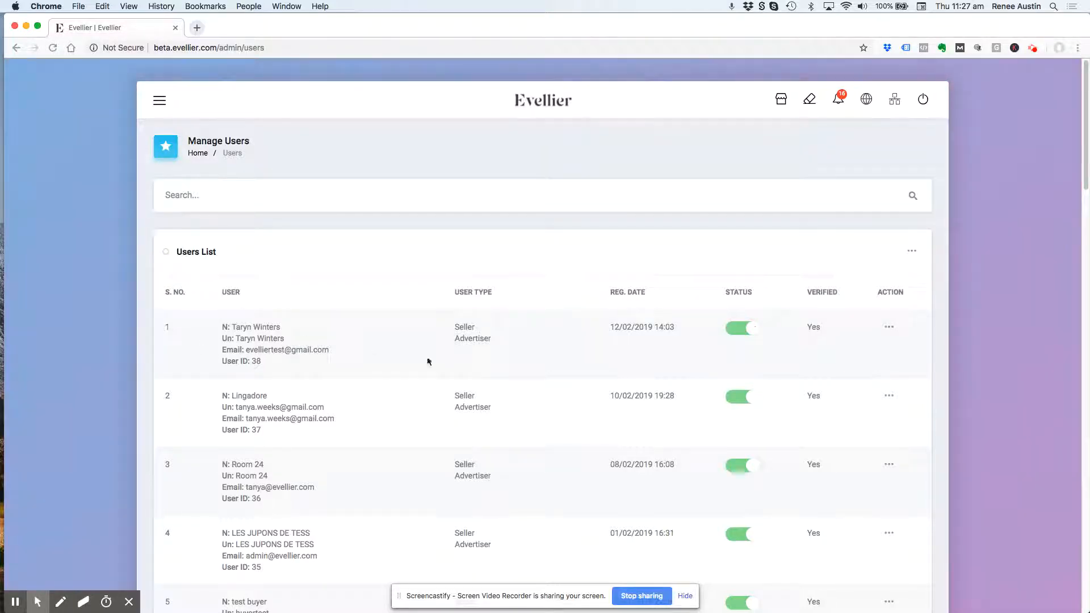
{"action": "left_click", "coordinate": [890, 330]}
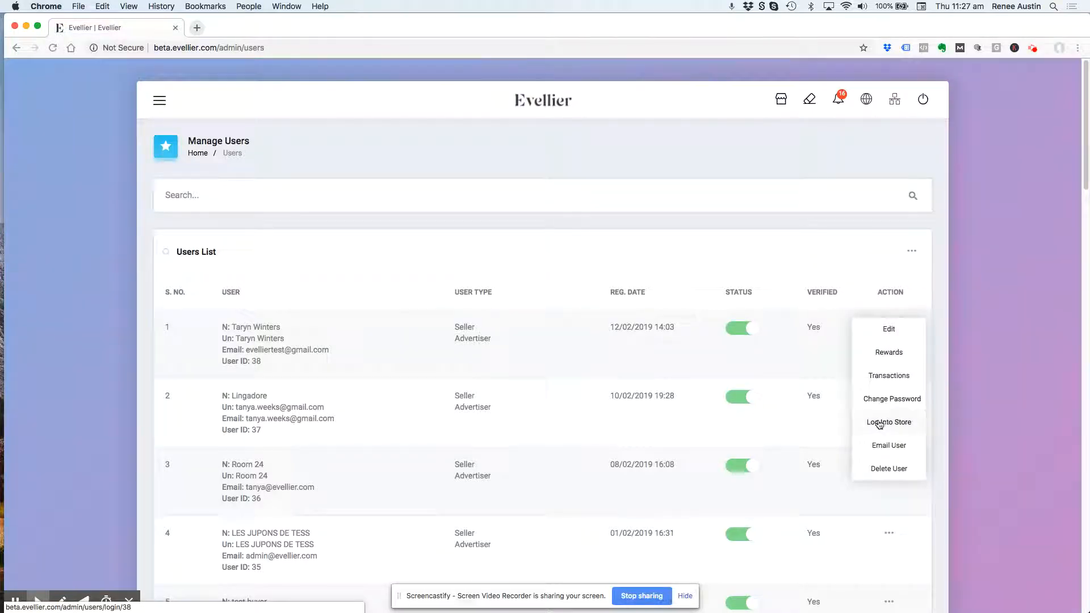
{"action": "left_click", "coordinate": [879, 423]}
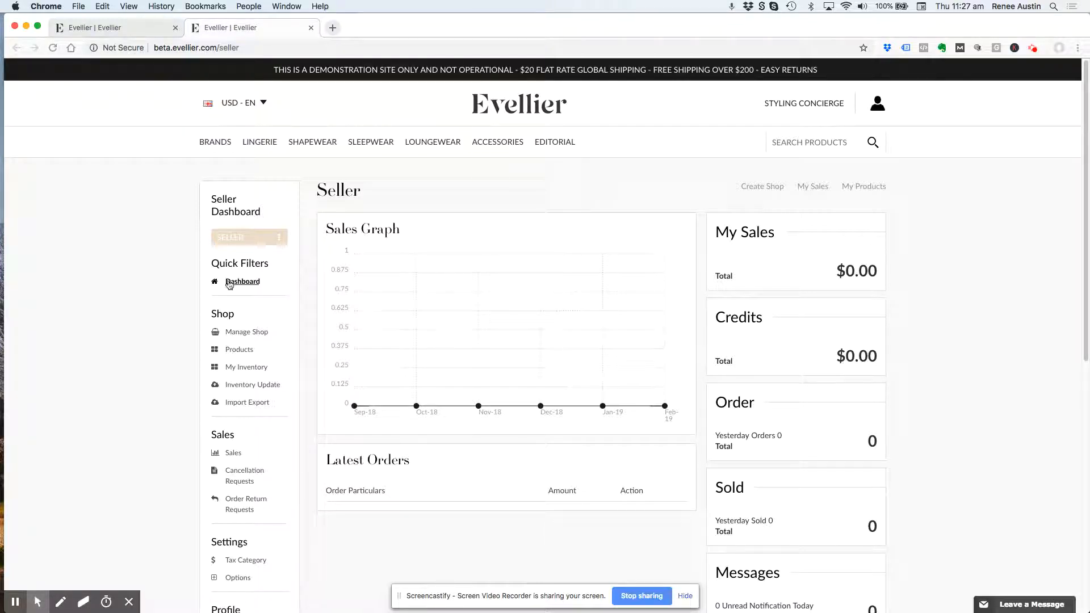
- Open the shop's management form, enter the brand's name as identifier and append "-shop" to its SEO friendly URL
{"action": "left_click", "coordinate": [244, 334]}
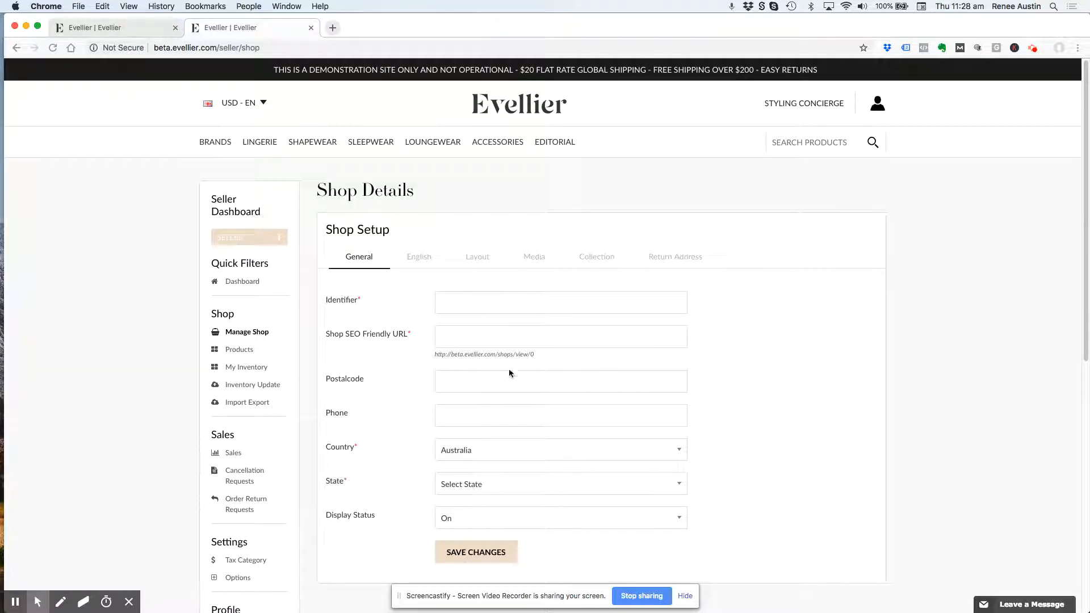
{"action": "left_click", "coordinate": [449, 303]}
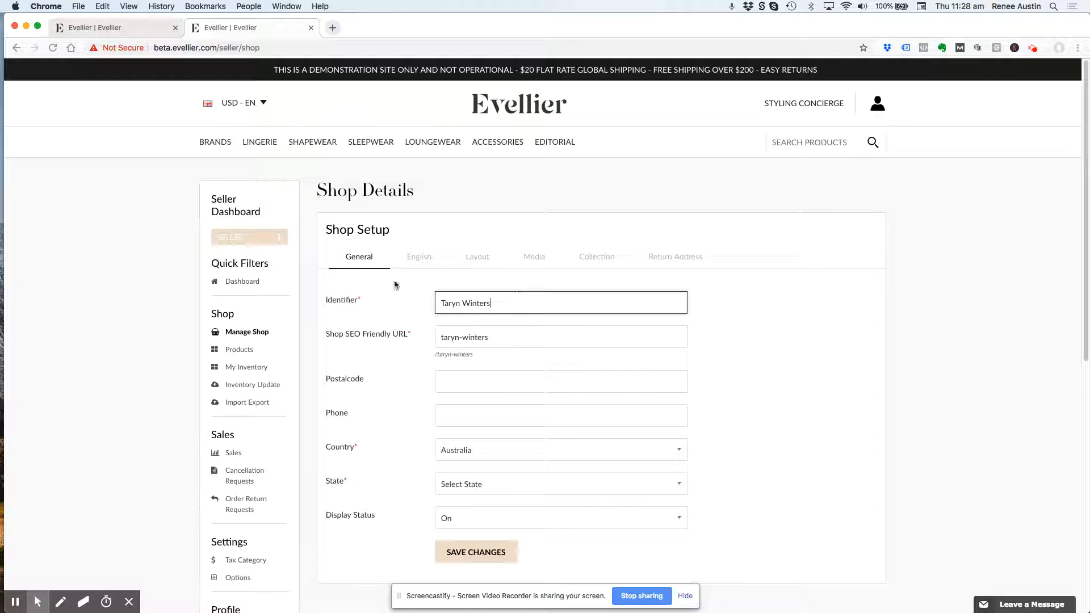
{"action": "left_click", "coordinate": [498, 336]}
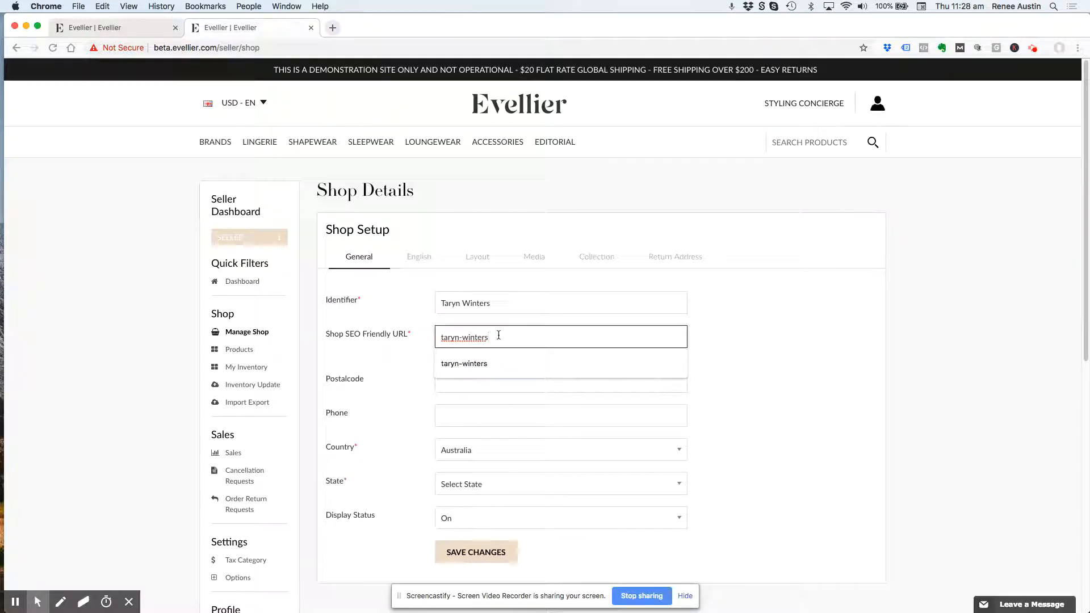
{"action": "type", "text": "-shop"}
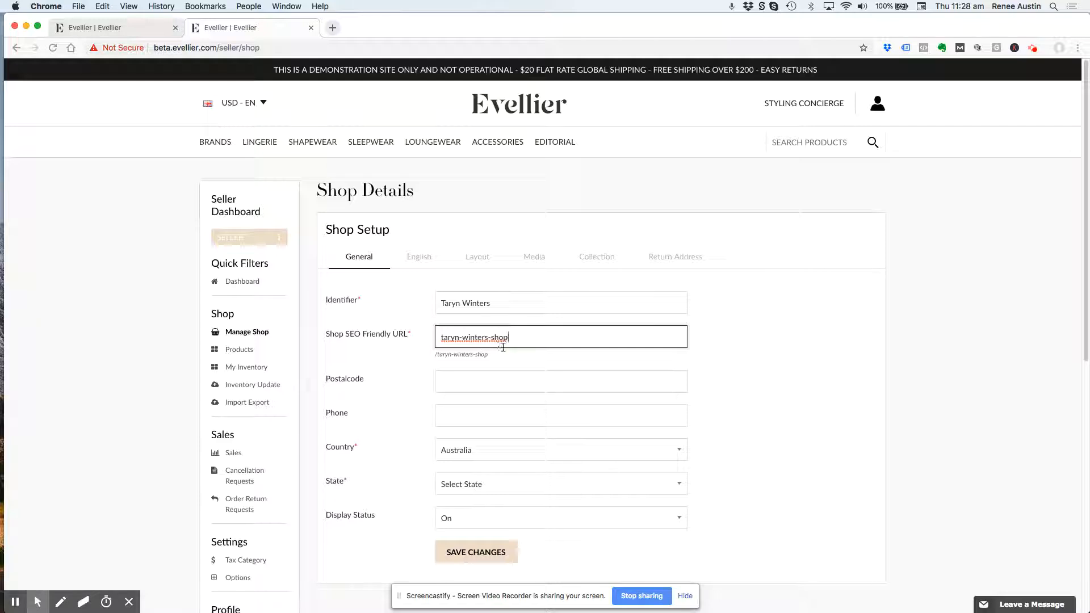
- Enter the shop's postal code and the business phone number with the +1 country prefix
{"action": "left_click", "coordinate": [458, 383]}
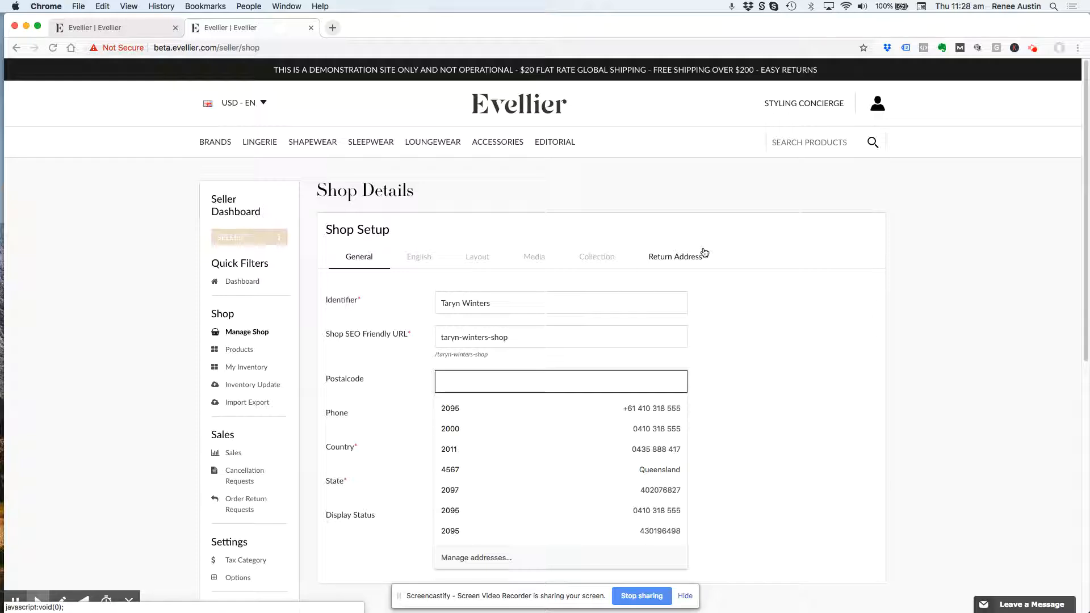
{"action": "type", "text": "11215"}
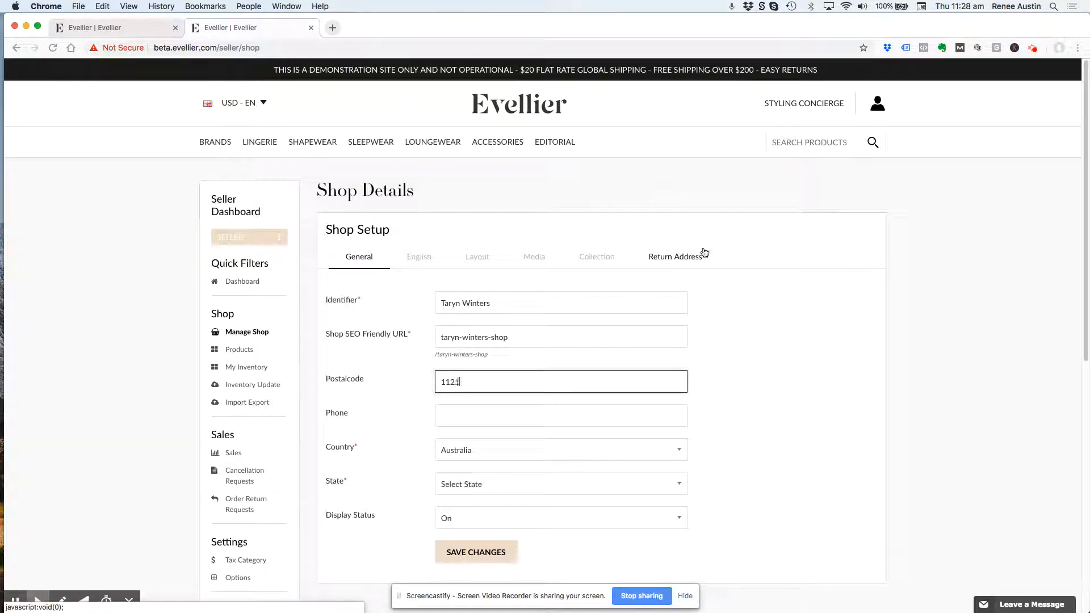
{"action": "left_click", "coordinate": [458, 417]}
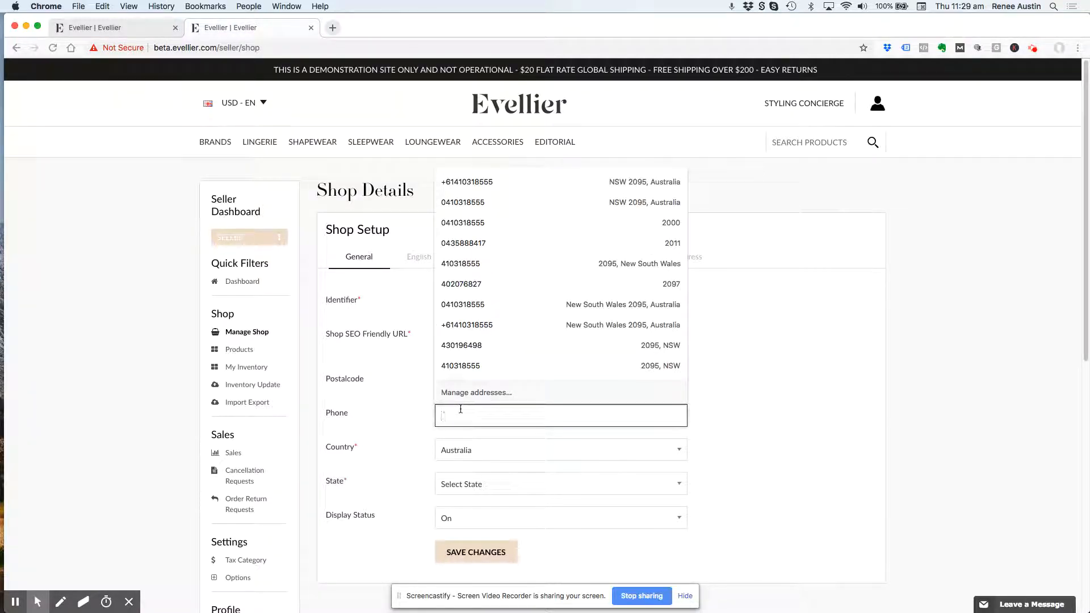
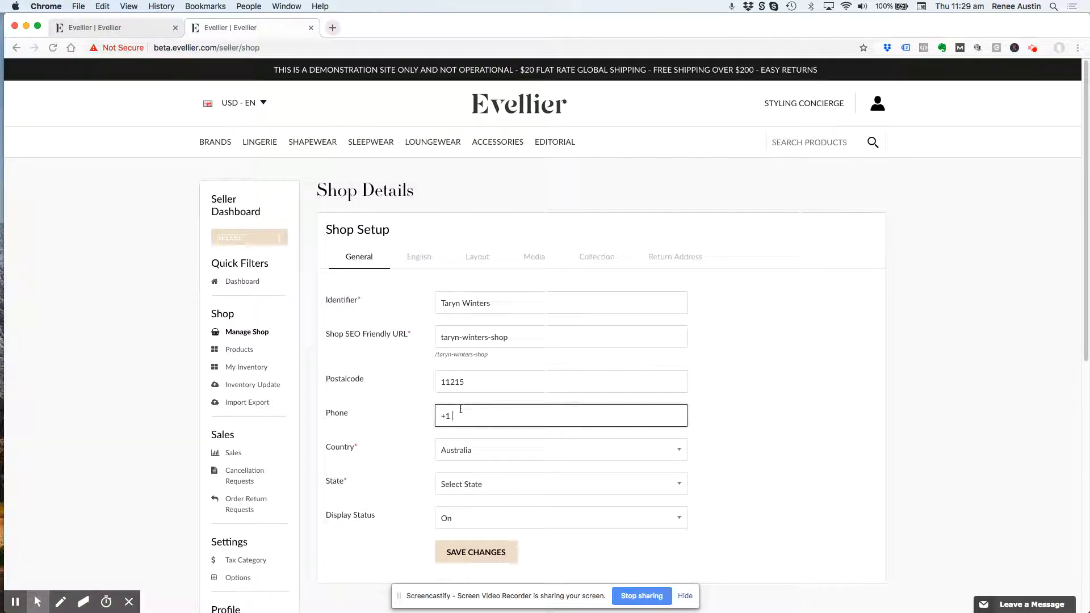
- Consult the scanned brand partner registration form, and set the shop's country to United States
{"action": "key", "text": "ctrl+Up"}
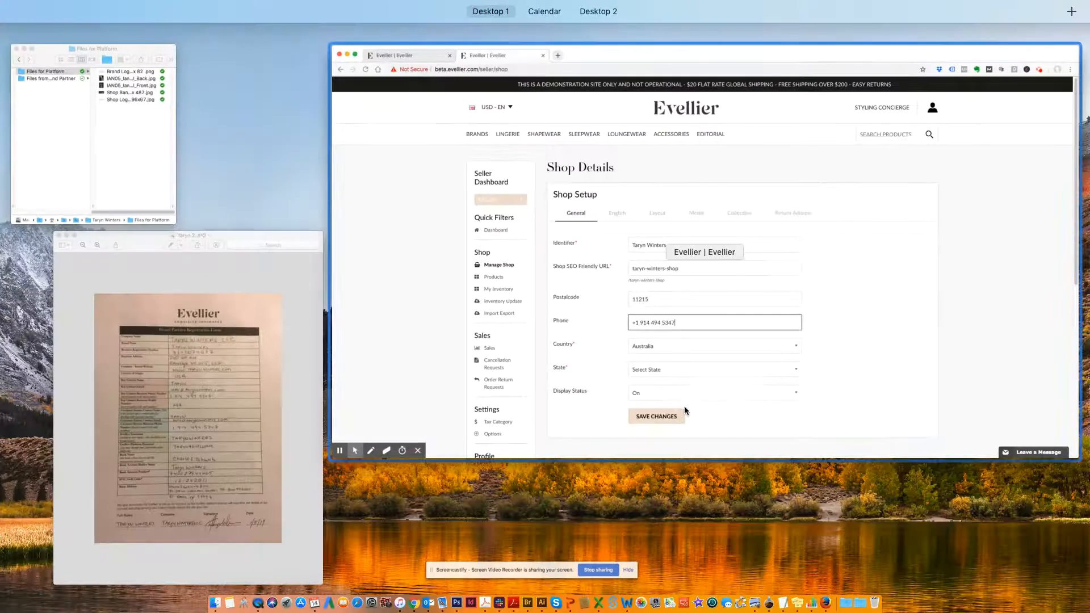
{"action": "left_click", "coordinate": [240, 419]}
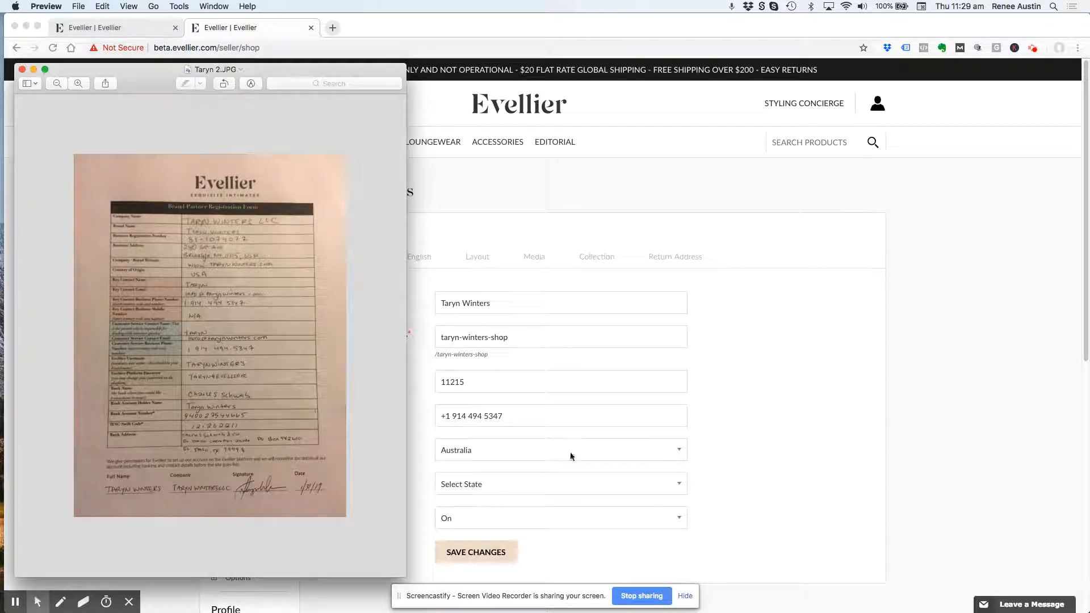
{"action": "left_click", "coordinate": [552, 417]}
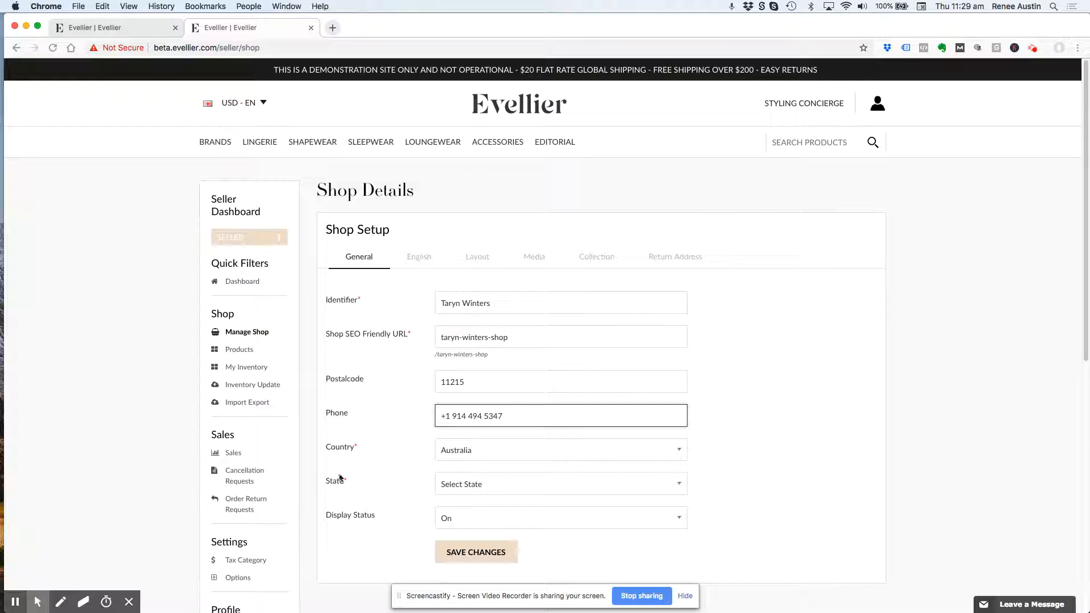
{"action": "left_click", "coordinate": [493, 450]}
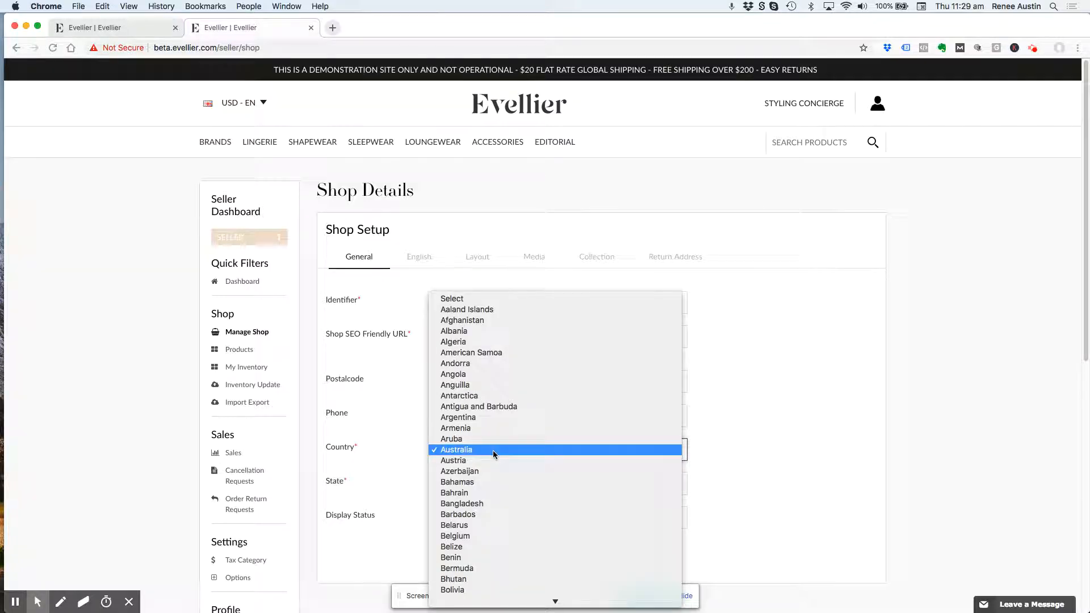
{"action": "type", "text": "un"}
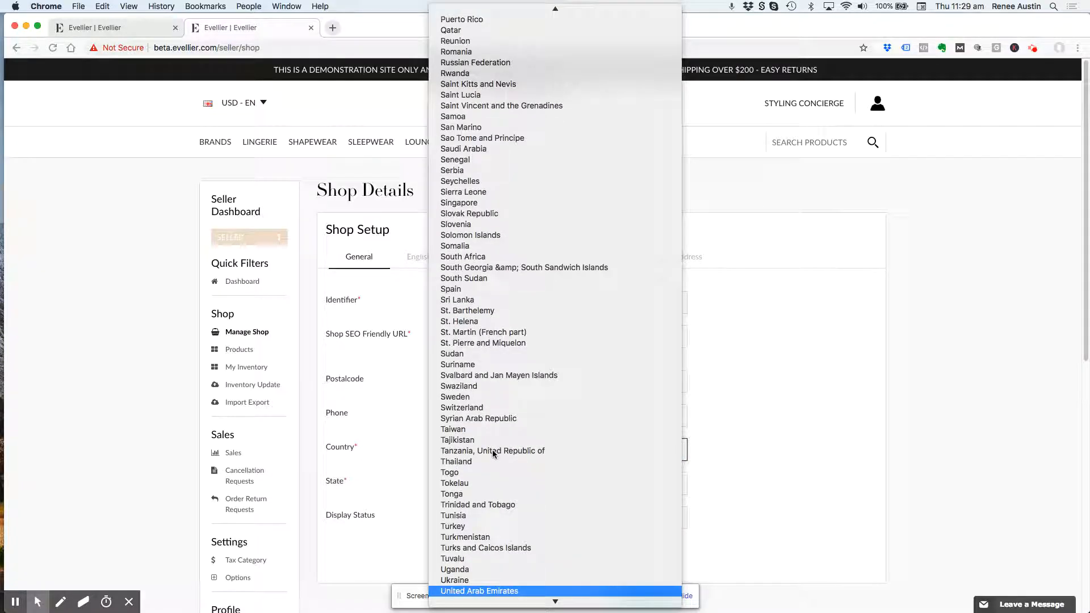
{"action": "scroll", "coordinate": [484, 525], "scroll_direction": "down", "scroll_amount": 2}
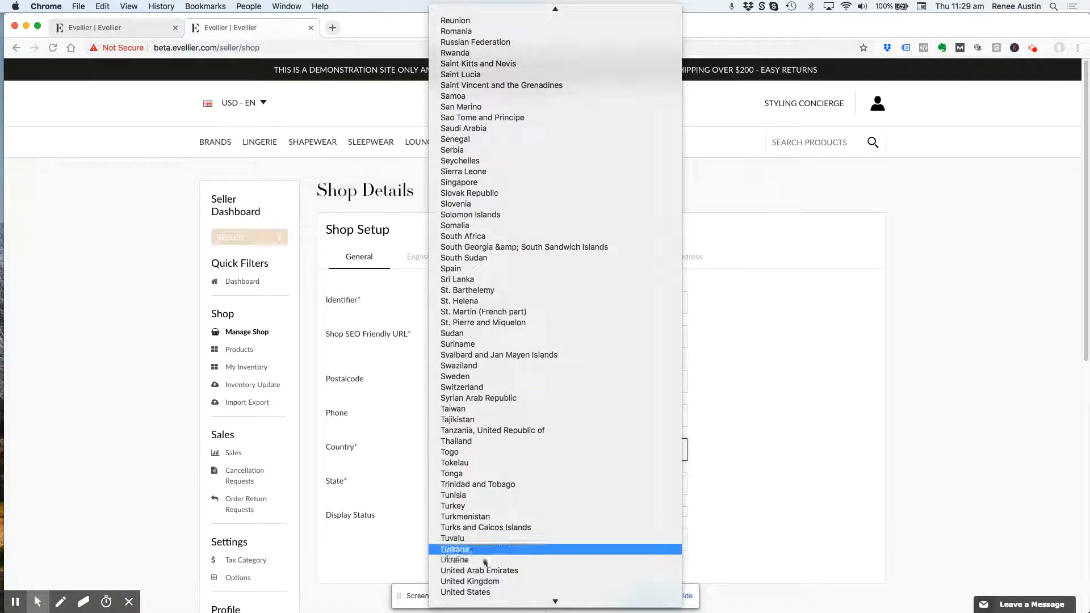
{"action": "left_click", "coordinate": [486, 593]}
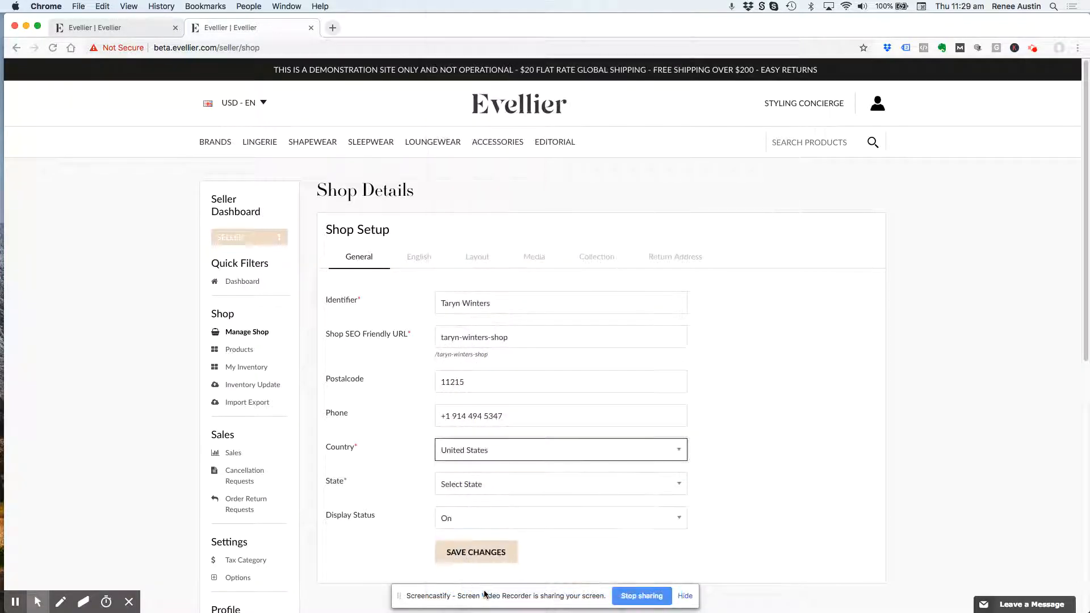
- Set the shop's state to New York and save the general shop details
{"action": "left_click", "coordinate": [463, 484]}
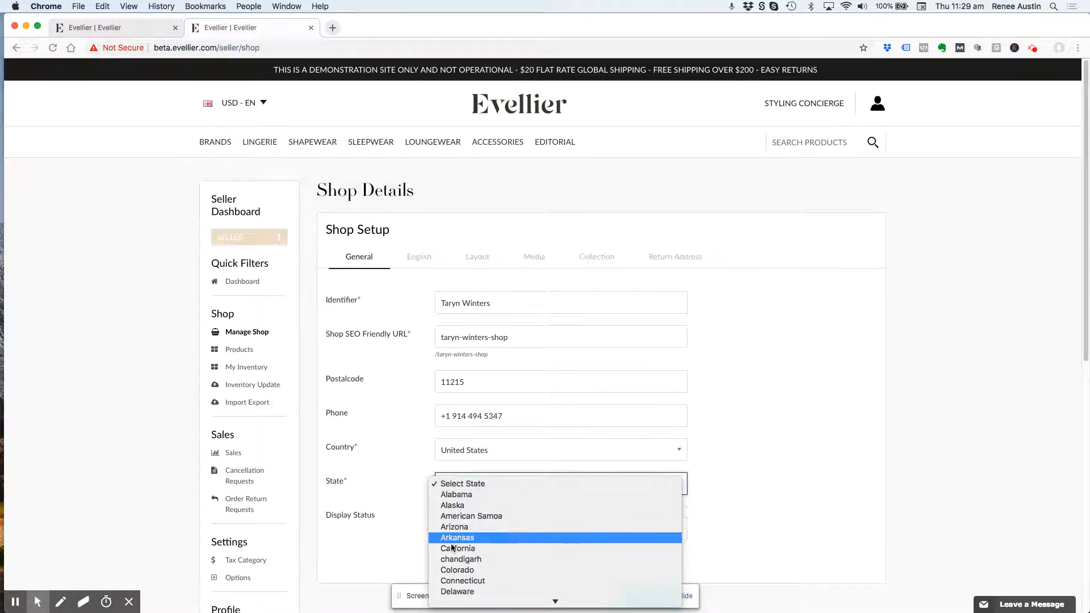
{"action": "left_click", "coordinate": [469, 435]}
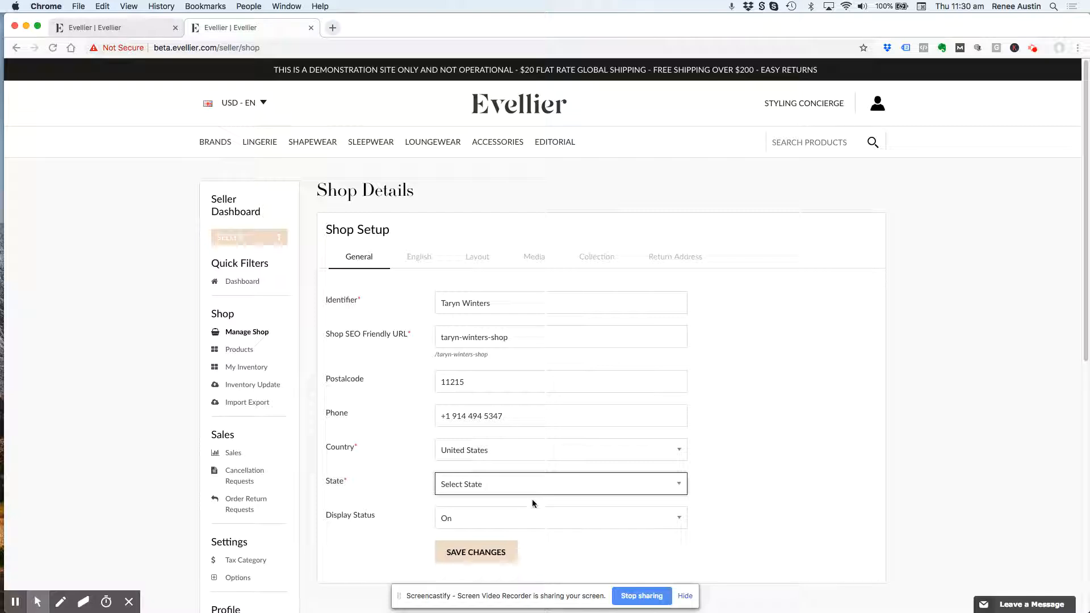
{"action": "left_click", "coordinate": [537, 489]}
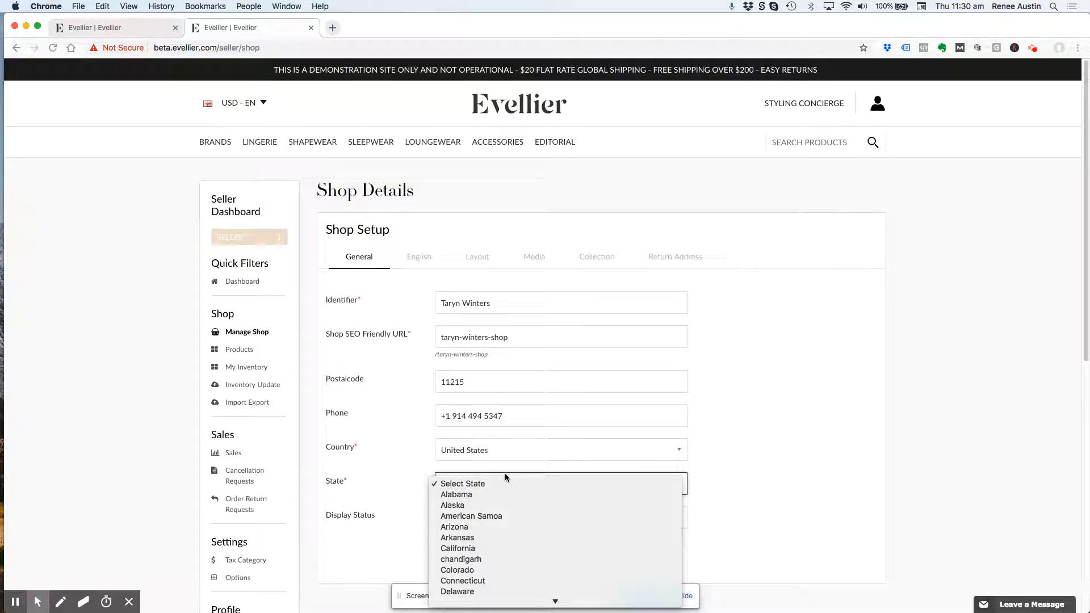
{"action": "scroll", "coordinate": [505, 514], "scroll_direction": "down", "scroll_amount": 5}
{"action": "scroll", "coordinate": [513, 526], "scroll_direction": "down", "scroll_amount": 3}
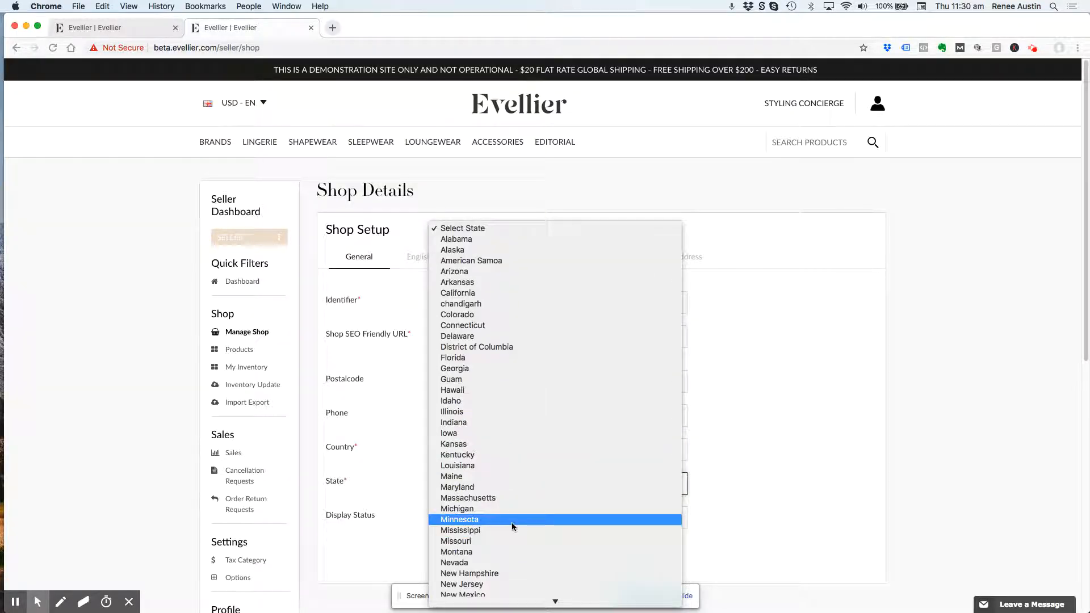
{"action": "scroll", "coordinate": [512, 521], "scroll_direction": "down", "scroll_amount": 4}
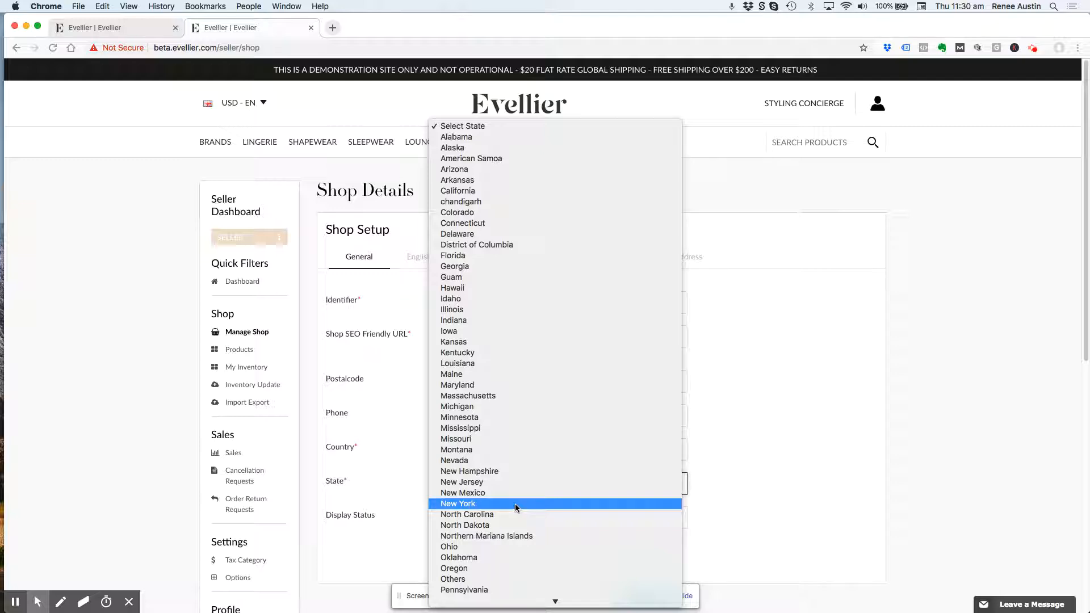
{"action": "left_click", "coordinate": [516, 503]}
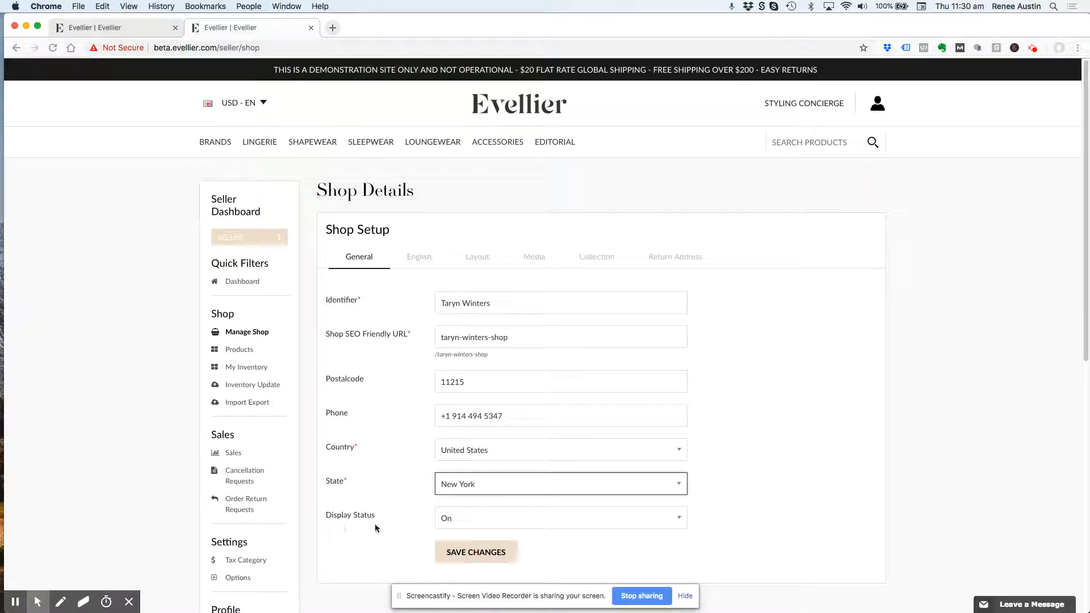
{"action": "left_click", "coordinate": [485, 554]}
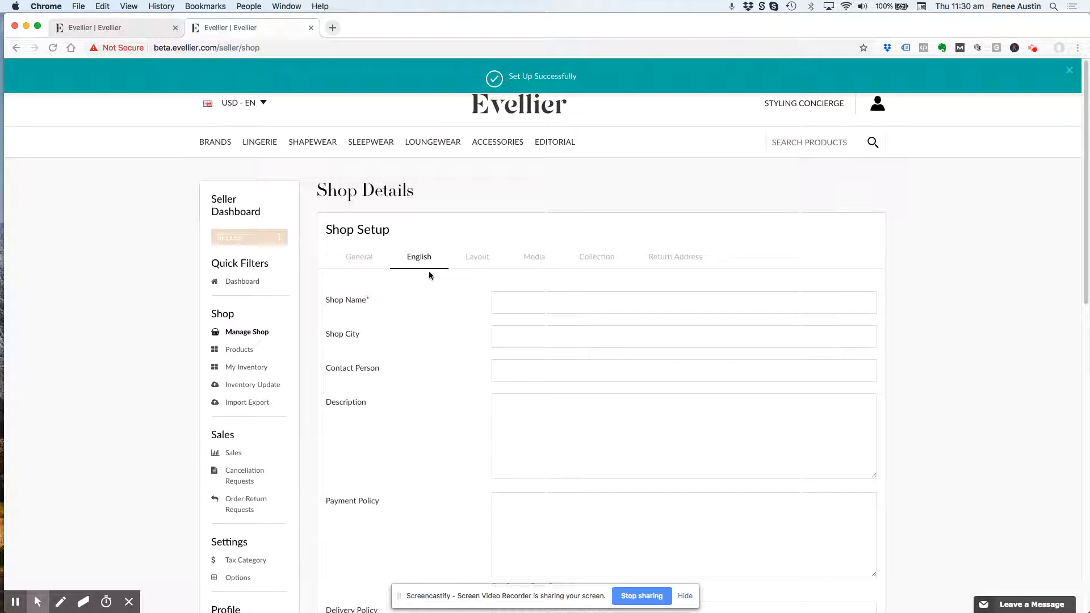
- Fill in the English shop details with the brand's name, the city "Brooklyn, New York" and the contact person's first name
{"action": "left_click", "coordinate": [546, 307]}
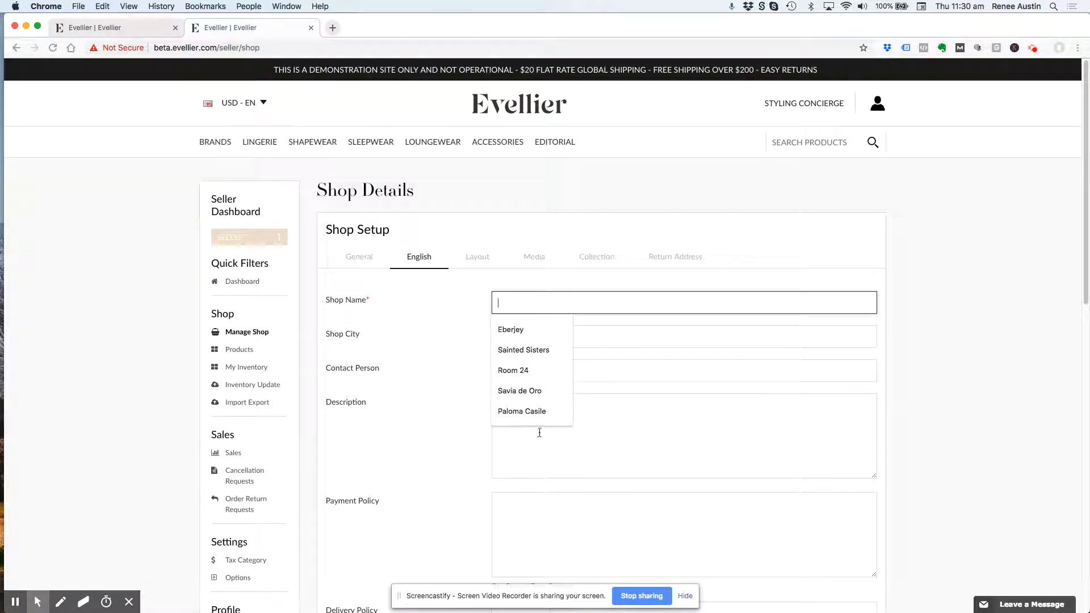
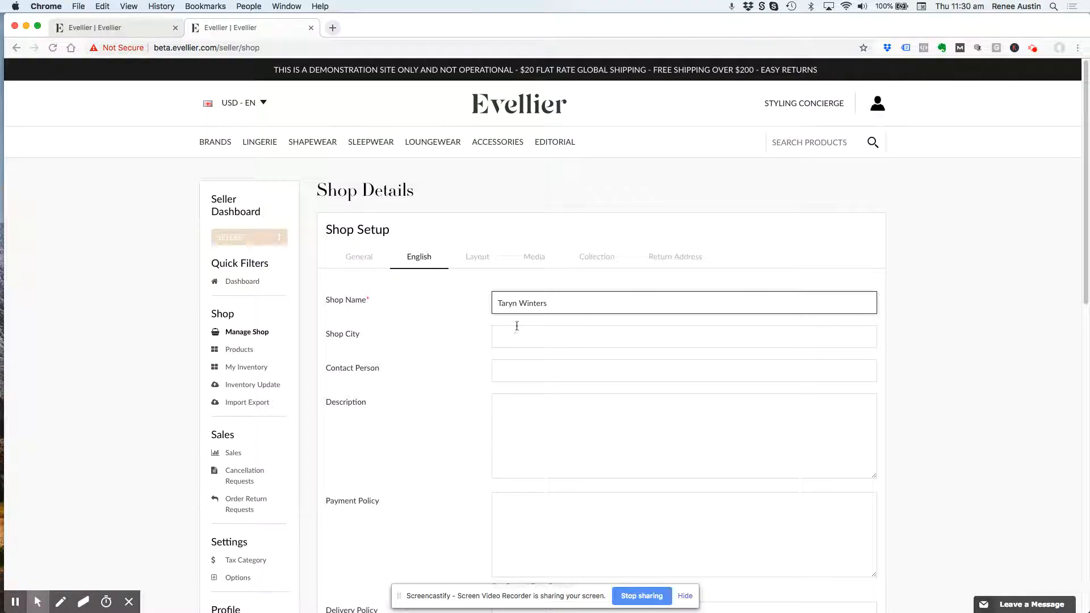
{"action": "left_click", "coordinate": [518, 331]}
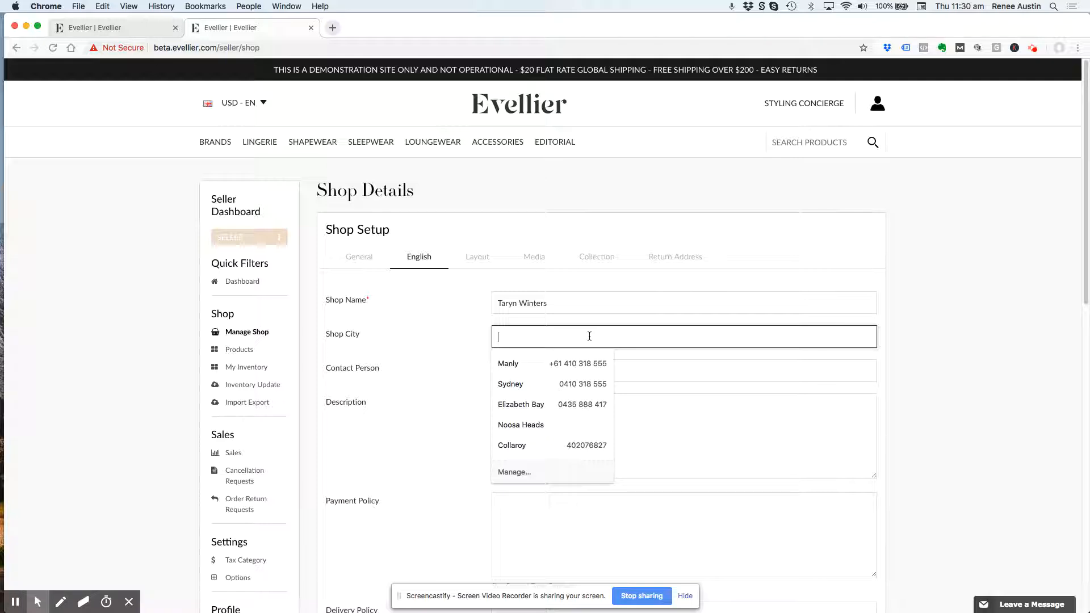
{"action": "type", "text": "Brooklyn"}
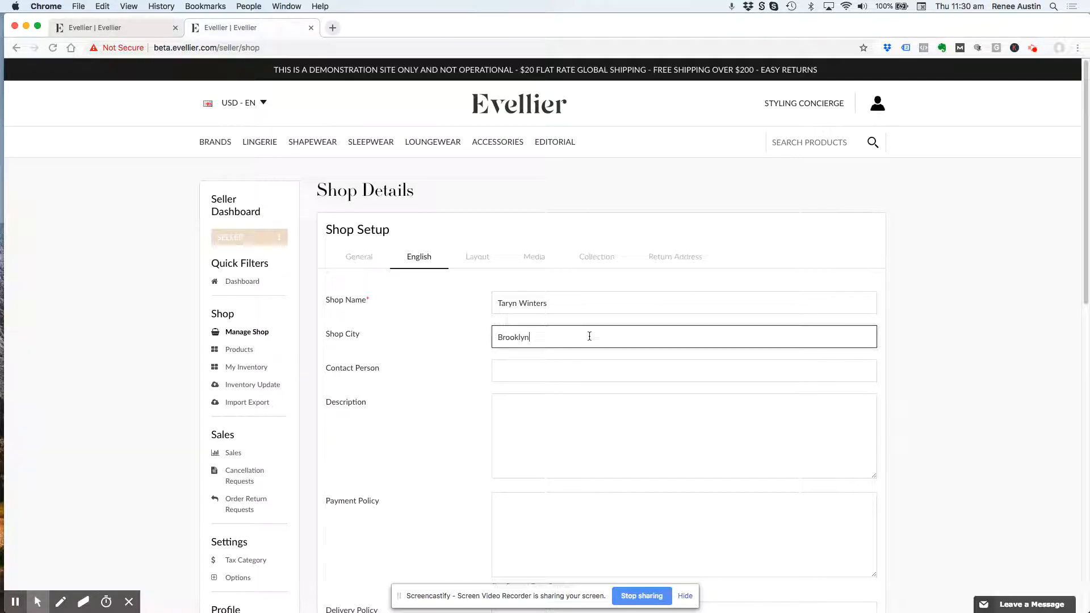
{"action": "type", "text": ", New York"}
{"action": "left_click", "coordinate": [524, 371]}
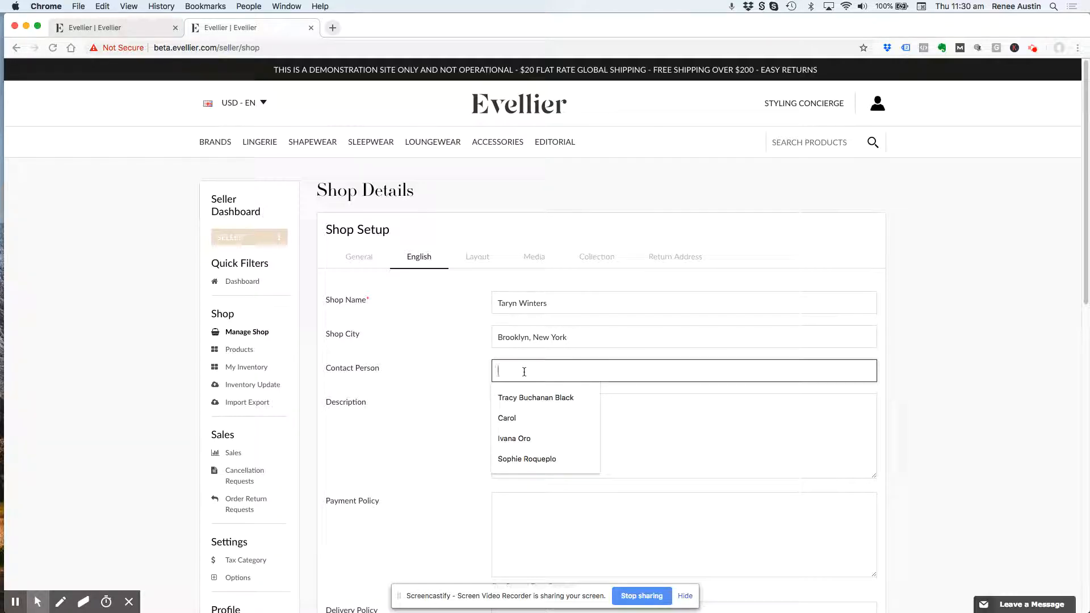
{"action": "type", "text": "Taryn"}
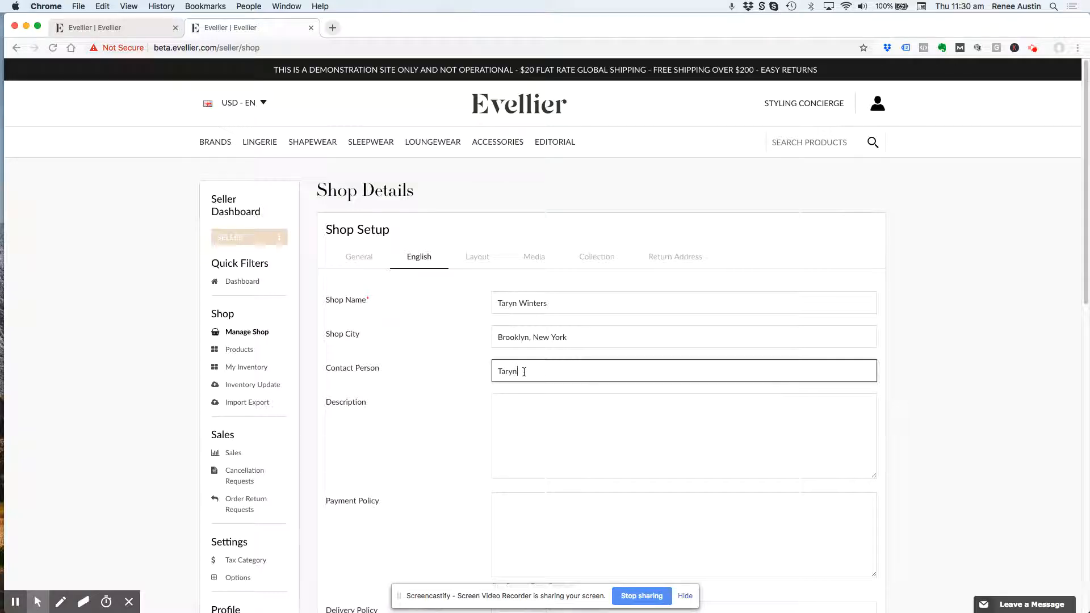
- Review the description, policy, additional information and seller information fields of the English shop details
{"action": "left_click", "coordinate": [528, 433]}
{"action": "scroll", "coordinate": [516, 470], "scroll_direction": "down", "scroll_amount": 2}
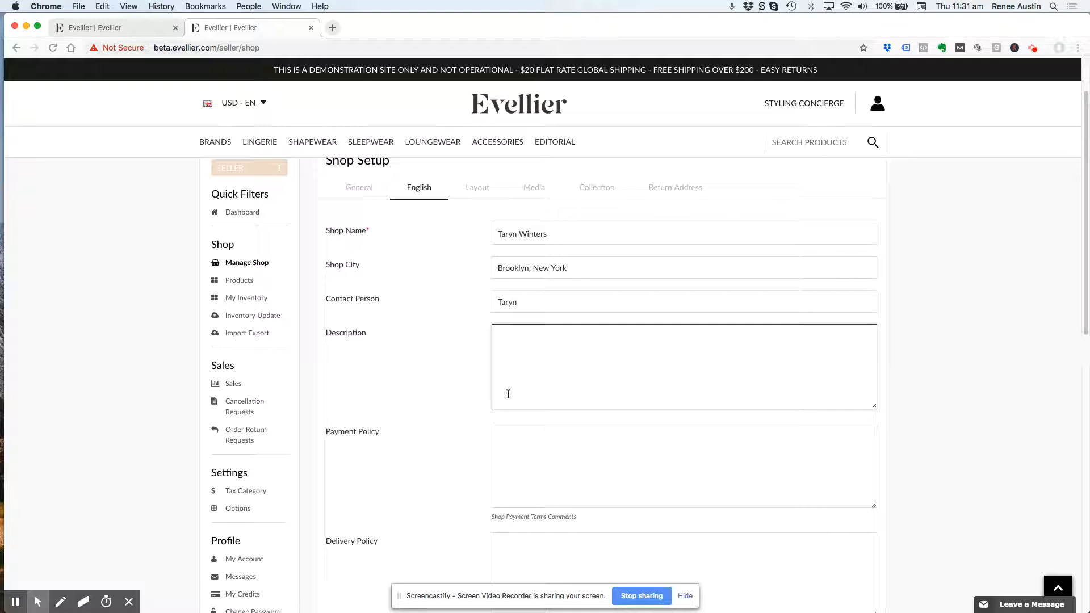
{"action": "scroll", "coordinate": [605, 337], "scroll_direction": "down", "scroll_amount": 2}
{"action": "scroll", "coordinate": [606, 338], "scroll_direction": "down", "scroll_amount": 5}
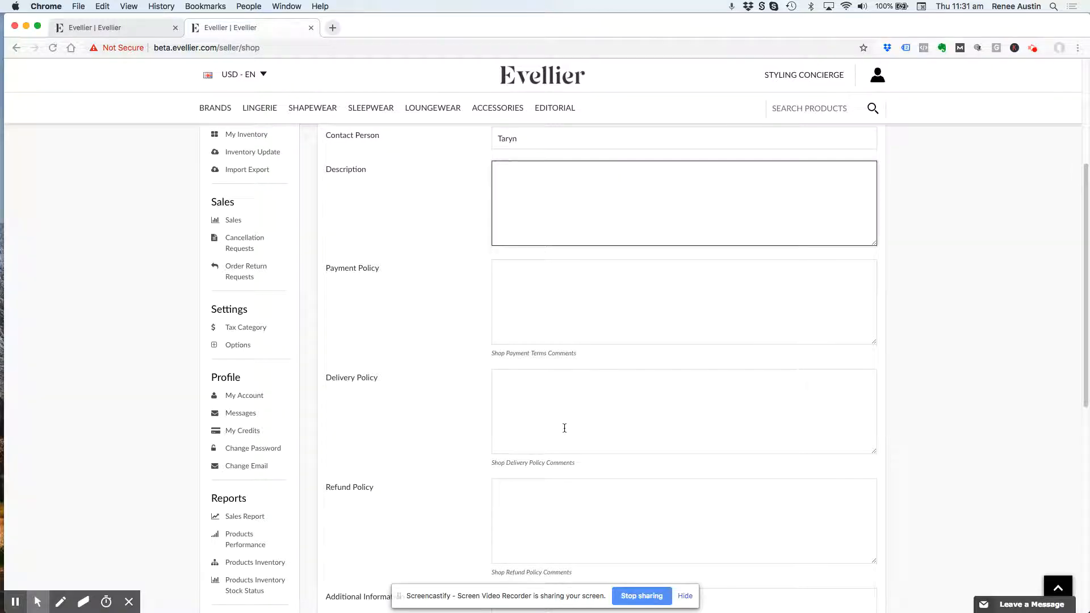
{"action": "scroll", "coordinate": [545, 441], "scroll_direction": "down", "scroll_amount": 5}
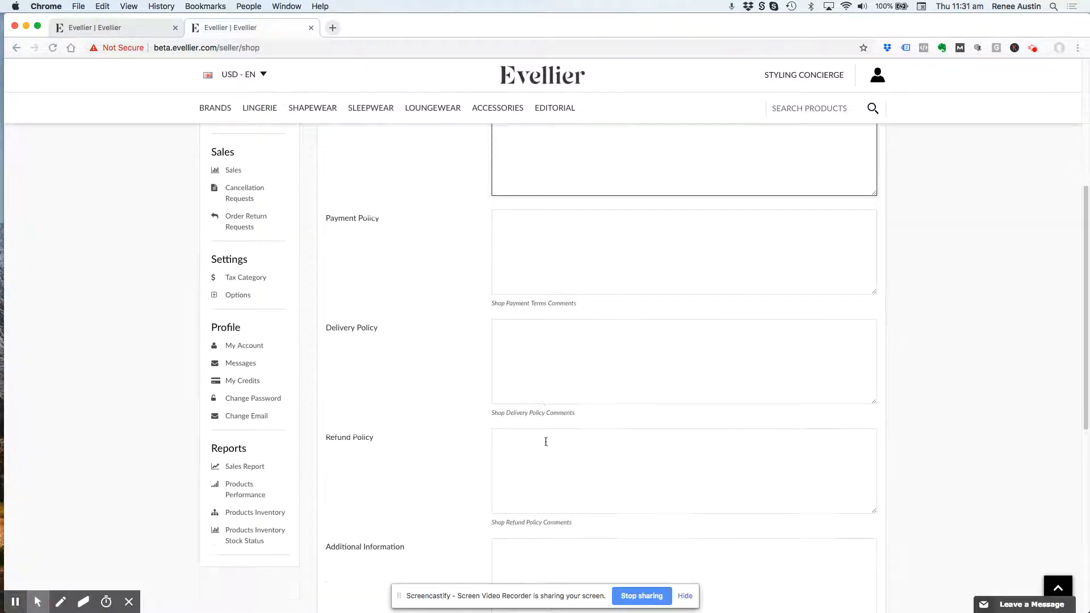
{"action": "scroll", "coordinate": [546, 445], "scroll_direction": "down", "scroll_amount": 5}
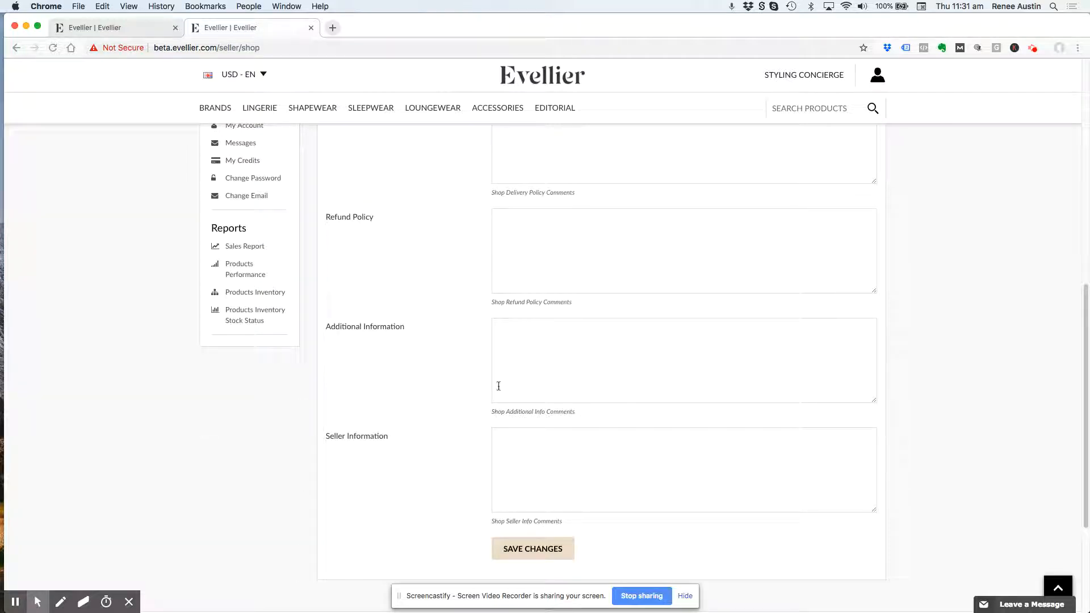
- Save the English shop details without a description or policies, and look at the available shop layout templates
{"action": "scroll", "coordinate": [631, 411], "scroll_direction": "up", "scroll_amount": 10}
{"action": "left_click", "coordinate": [629, 411]}
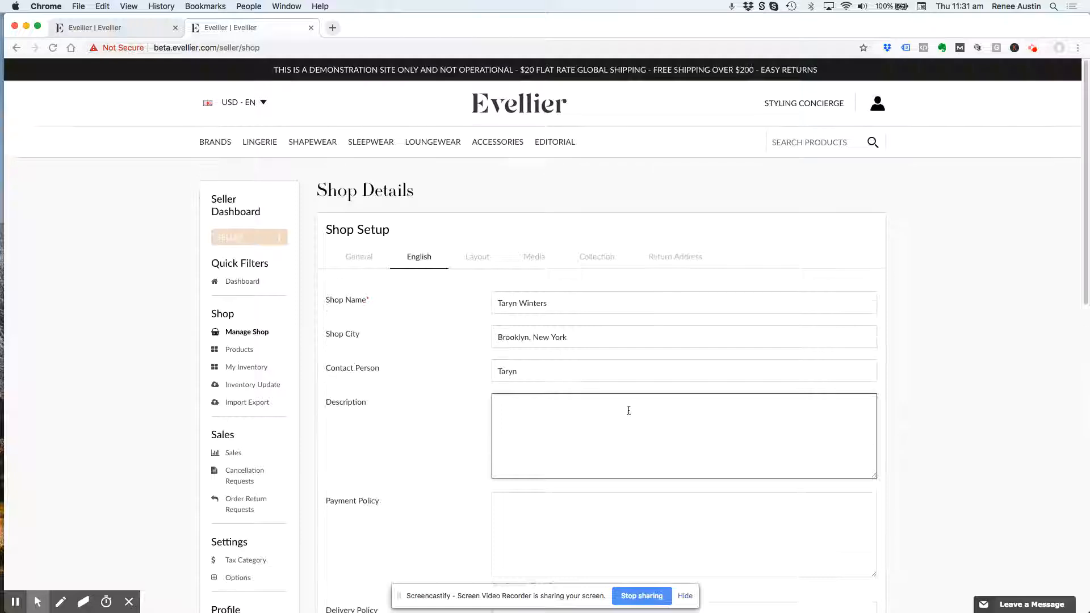
{"action": "scroll", "coordinate": [628, 411], "scroll_direction": "down", "scroll_amount": 15}
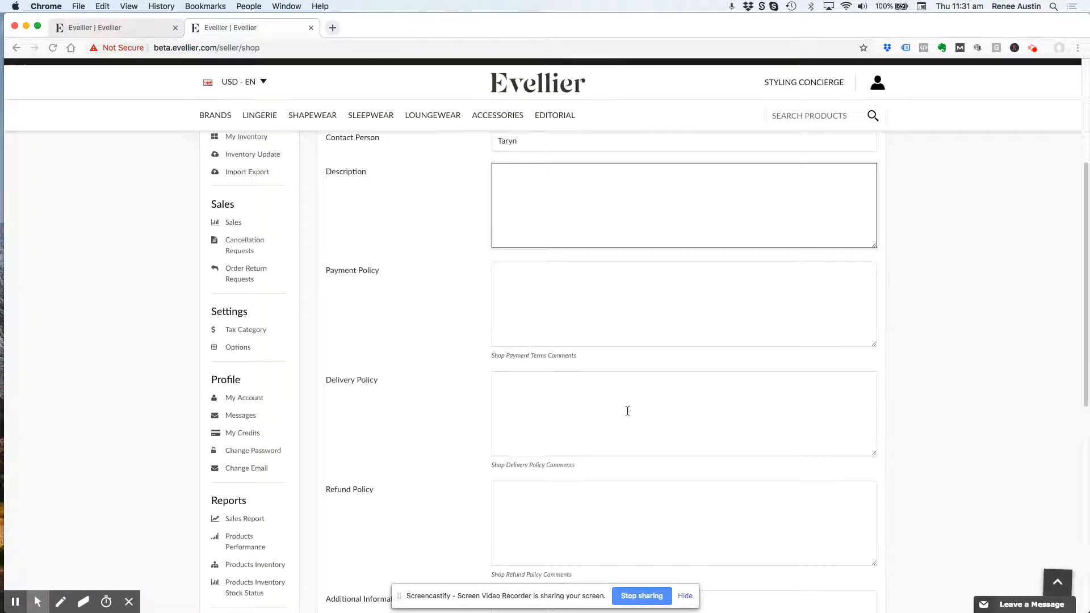
{"action": "left_click", "coordinate": [513, 574]}
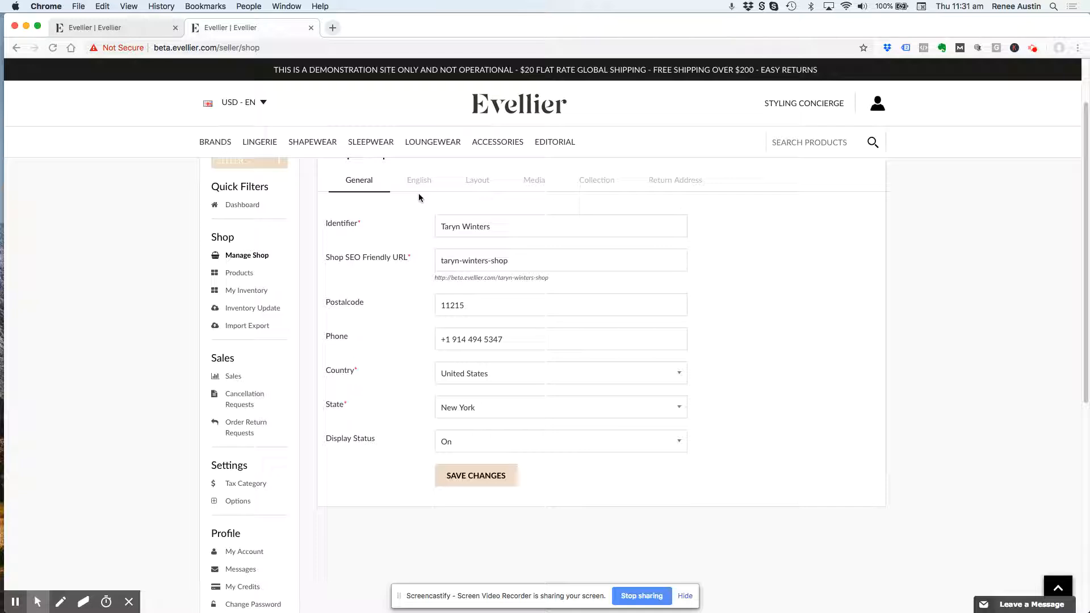
{"action": "left_click", "coordinate": [475, 175]}
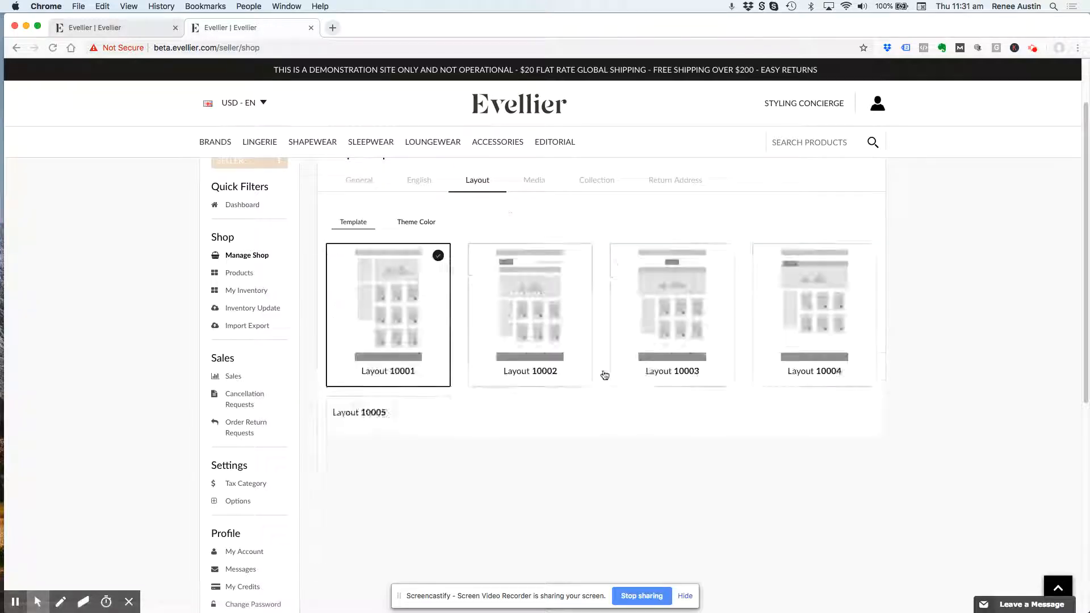
- Upload "Shop Banner_1058 x 487.jpg" as the shop's banner for all languages
{"action": "left_click", "coordinate": [531, 213]}
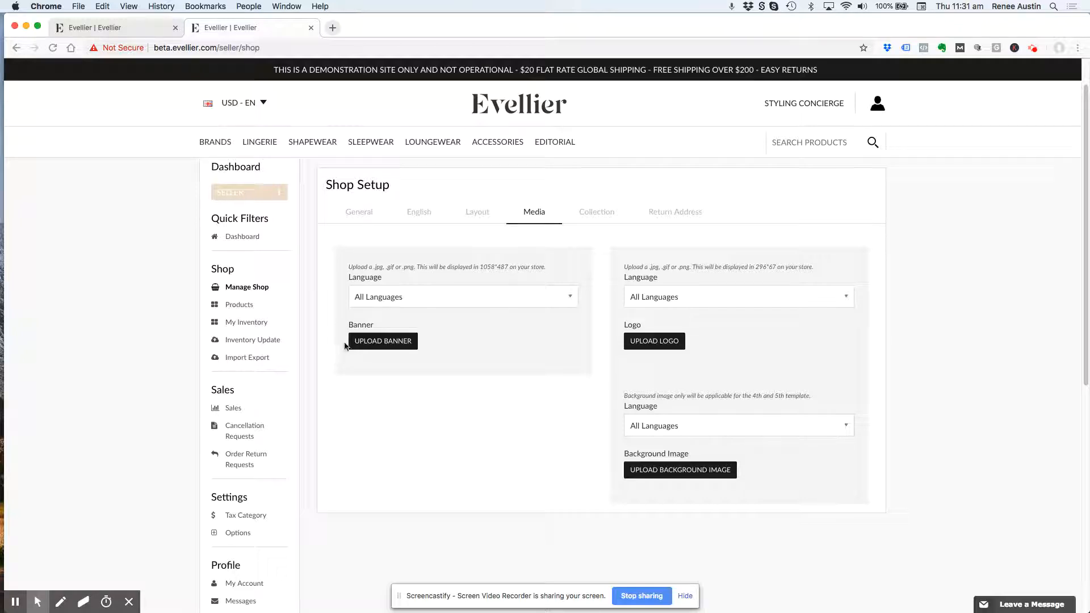
{"action": "left_click", "coordinate": [374, 298]}
{"action": "left_click", "coordinate": [376, 297]}
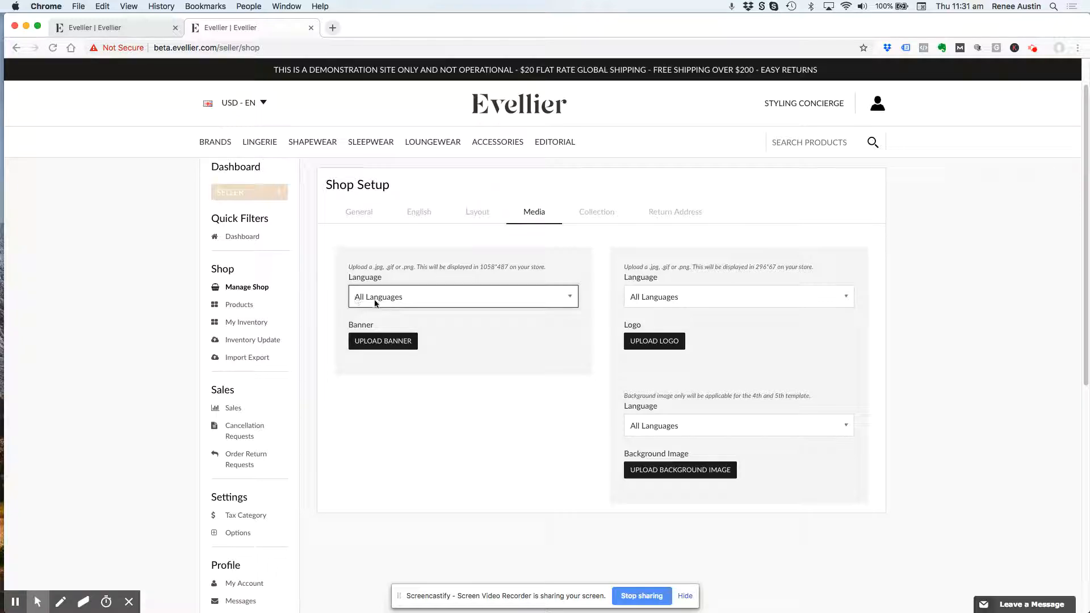
{"action": "left_click", "coordinate": [397, 340]}
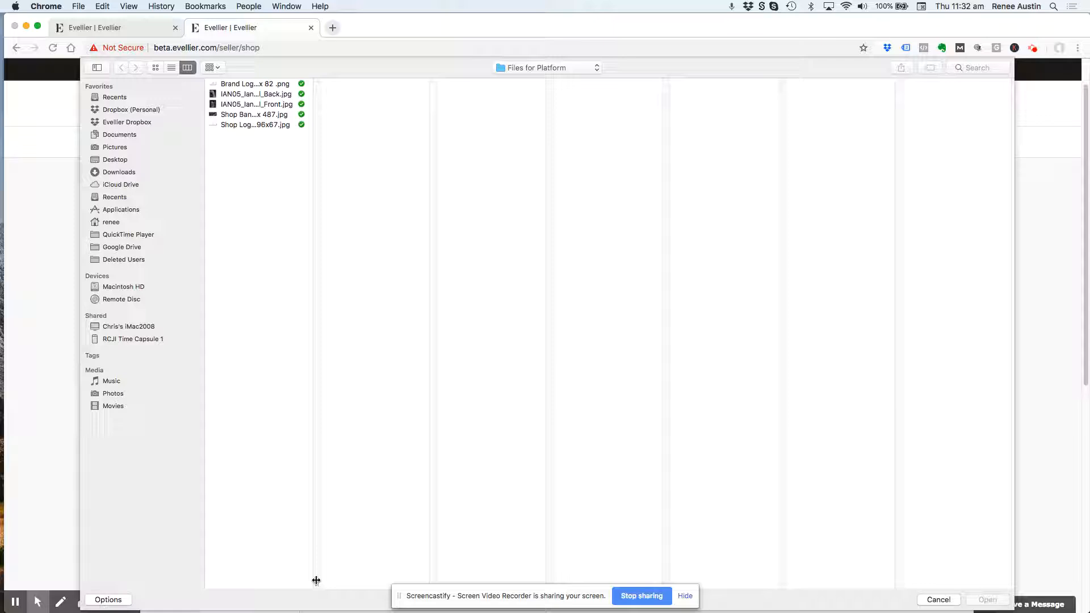
{"action": "double_click", "coordinate": [316, 582]}
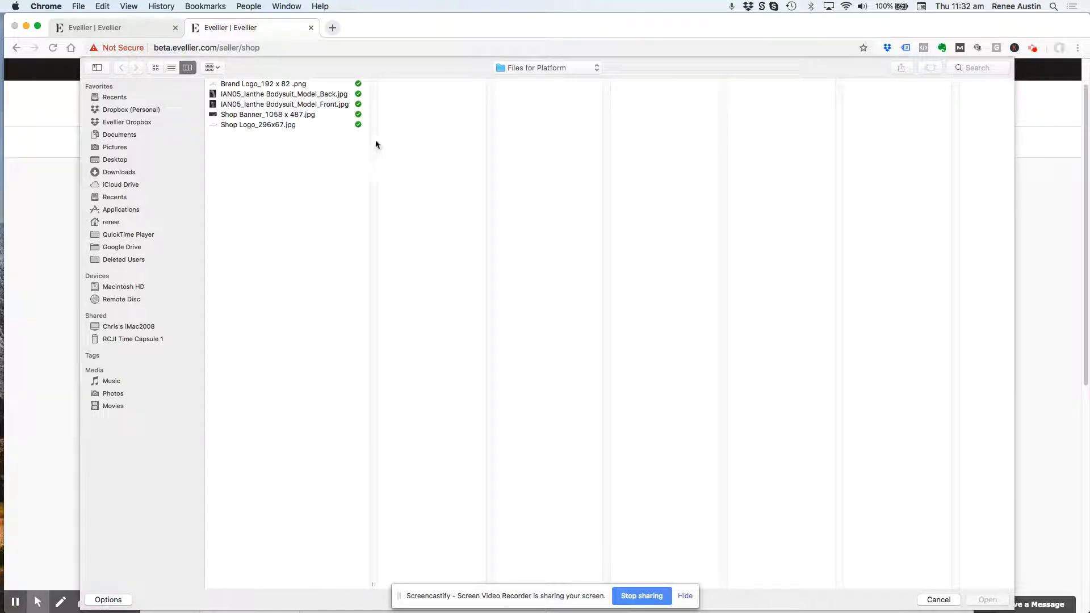
{"action": "left_click", "coordinate": [299, 115]}
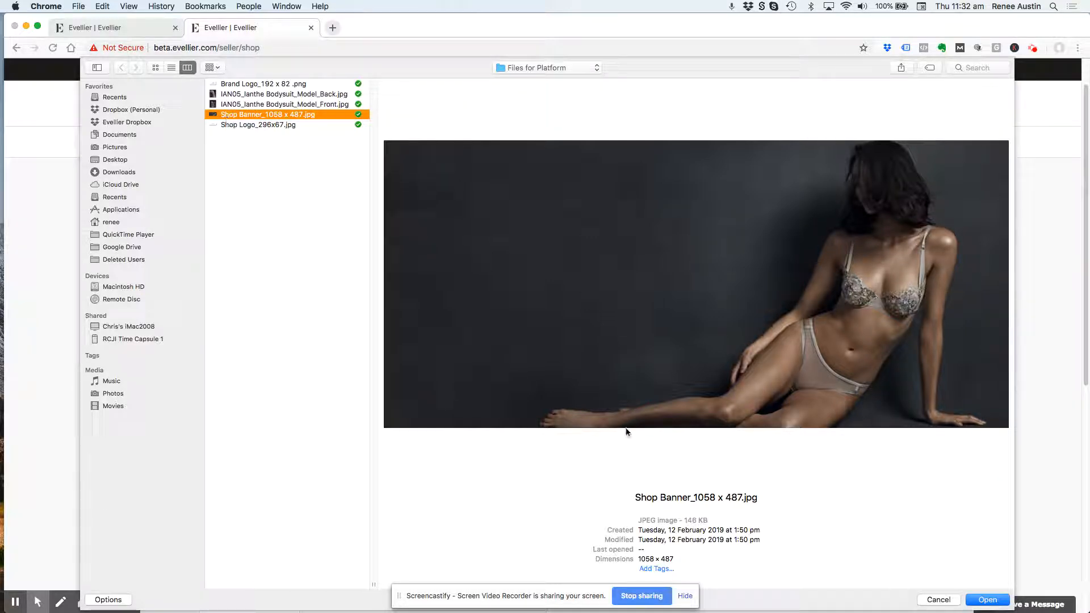
{"action": "left_click", "coordinate": [992, 598]}
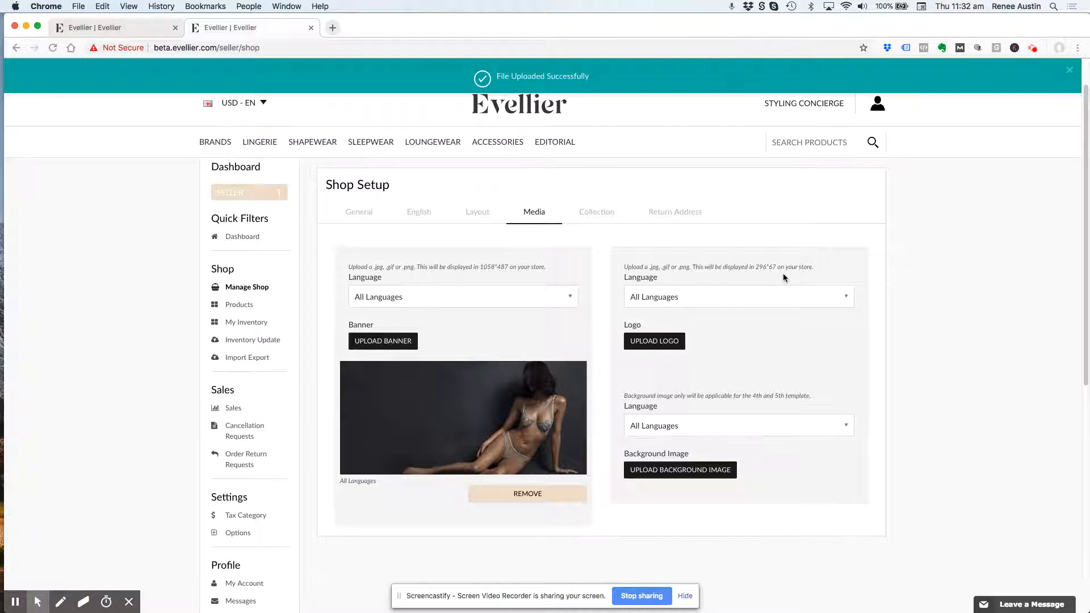
- Upload "Shop Logo_296x67.jpg" as the shop's logo for all languages
{"action": "left_click", "coordinate": [678, 344]}
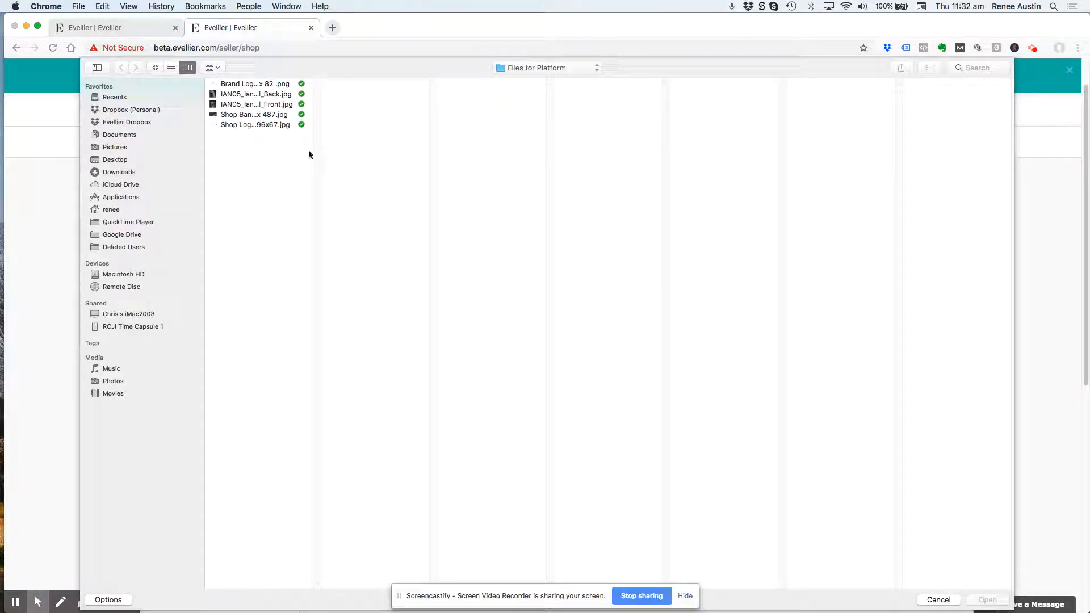
{"action": "double_click", "coordinate": [316, 584]}
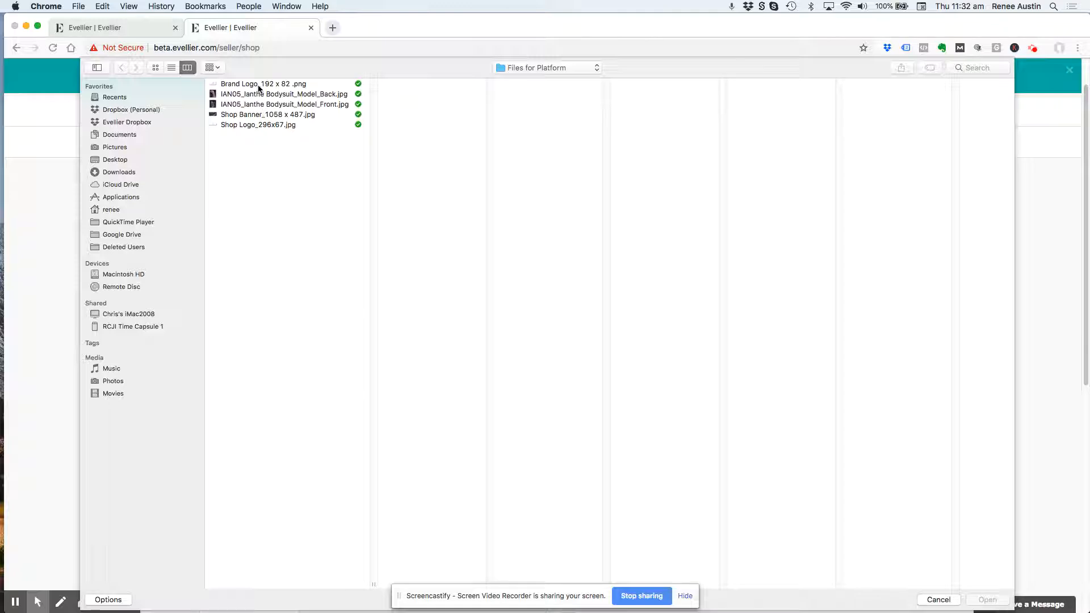
{"action": "left_click", "coordinate": [288, 126]}
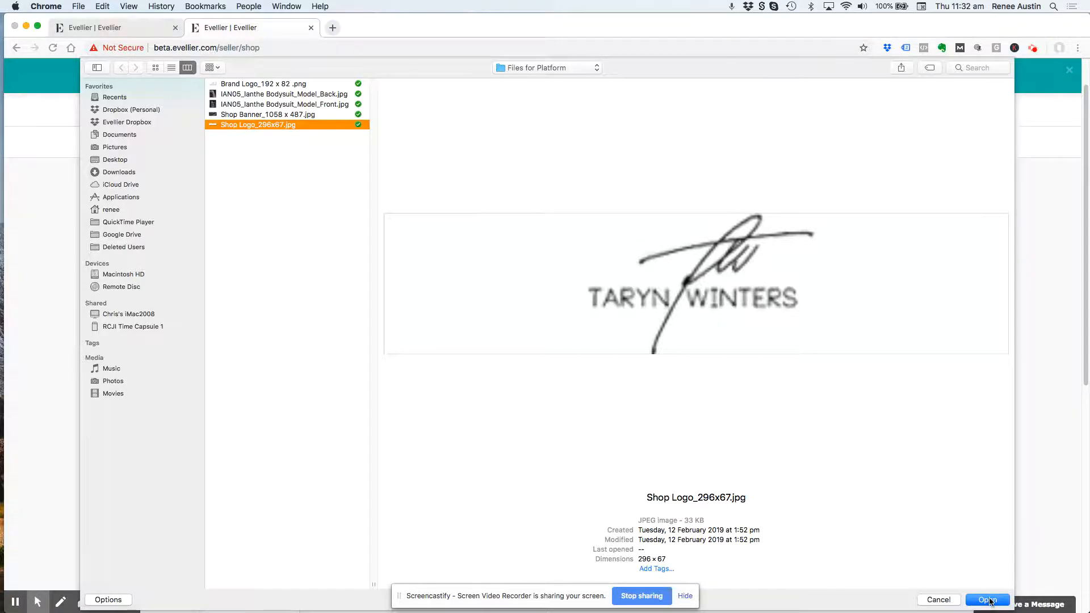
{"action": "left_click", "coordinate": [988, 599]}
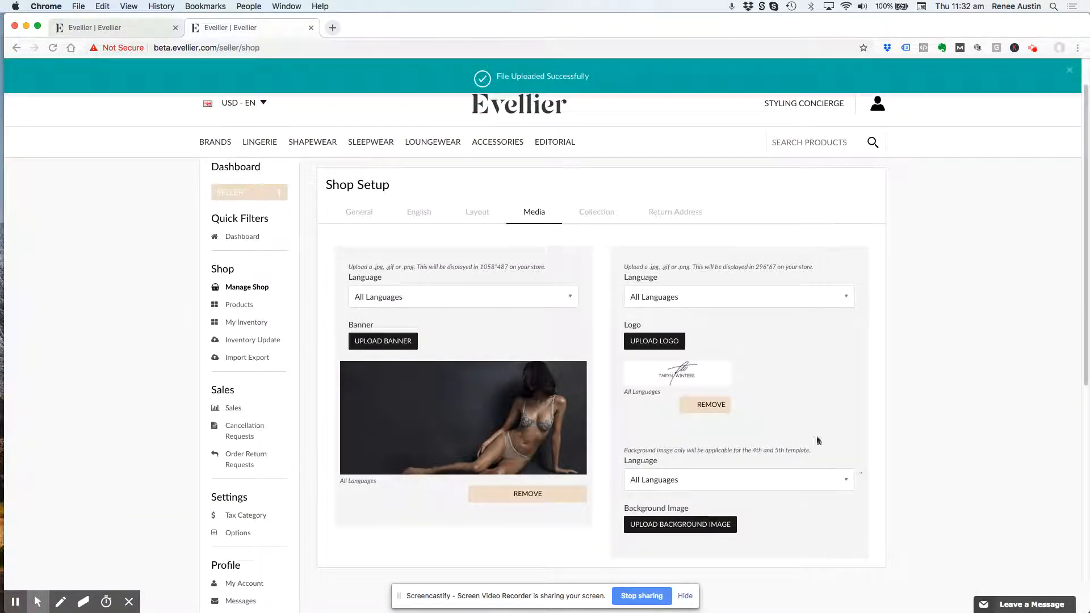
{"action": "scroll", "coordinate": [777, 424], "scroll_direction": "down", "scroll_amount": 2}
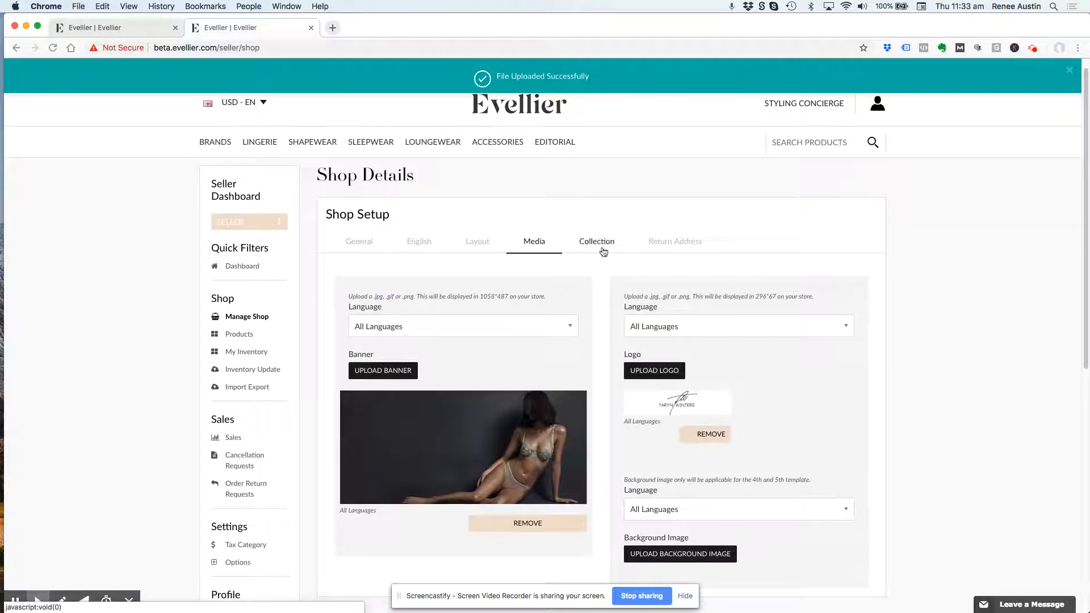
- Set the collection's identifier to the brand's name and its SEO-friendly URL to the hyphenated brand name ending in "-shop", and save
{"action": "left_click", "coordinate": [597, 244]}
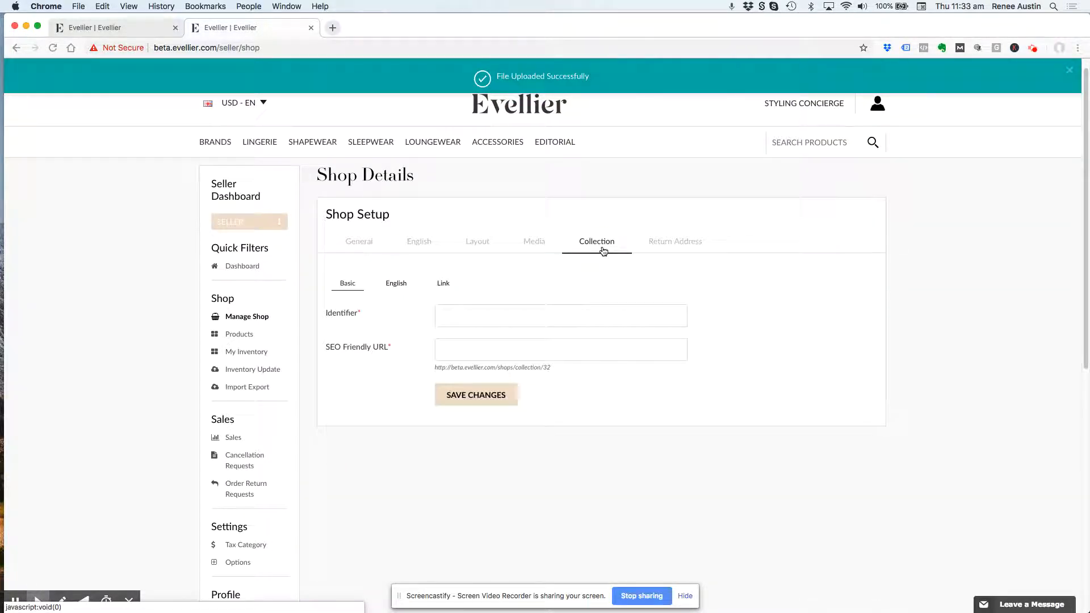
{"action": "left_click", "coordinate": [491, 315]}
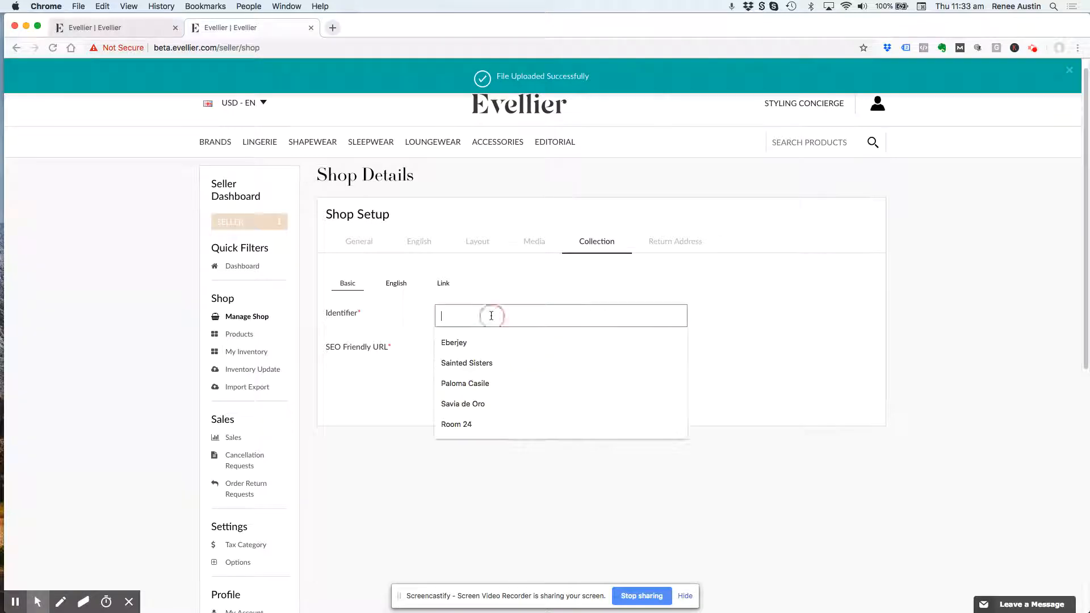
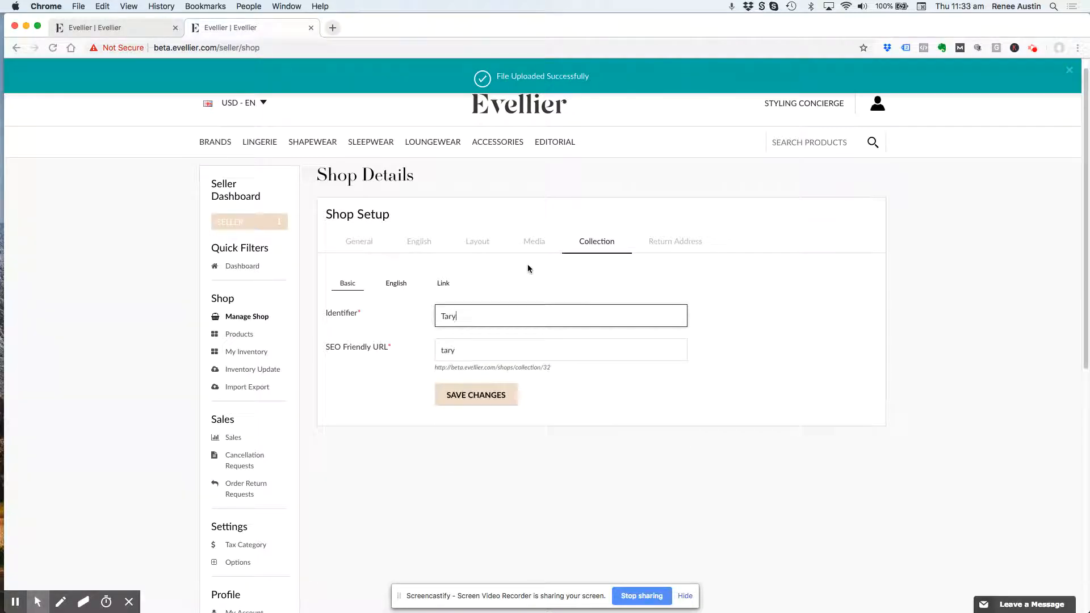
{"action": "left_click", "coordinate": [518, 350]}
{"action": "type", "text": "-s"}
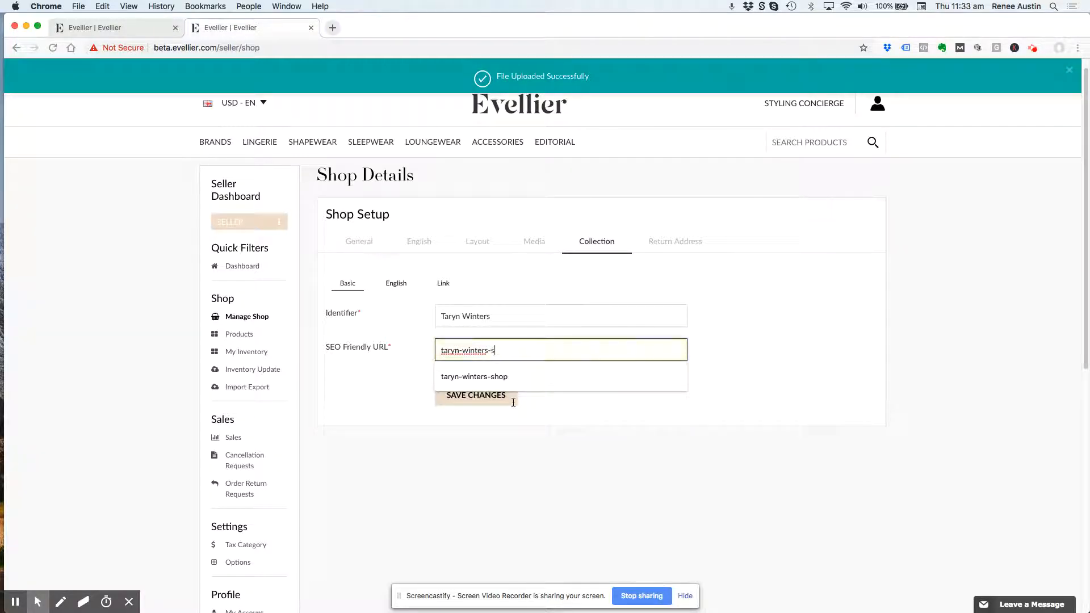
{"action": "key", "text": "Down"}
{"action": "key", "text": "Return"}
{"action": "left_click", "coordinate": [481, 394]}
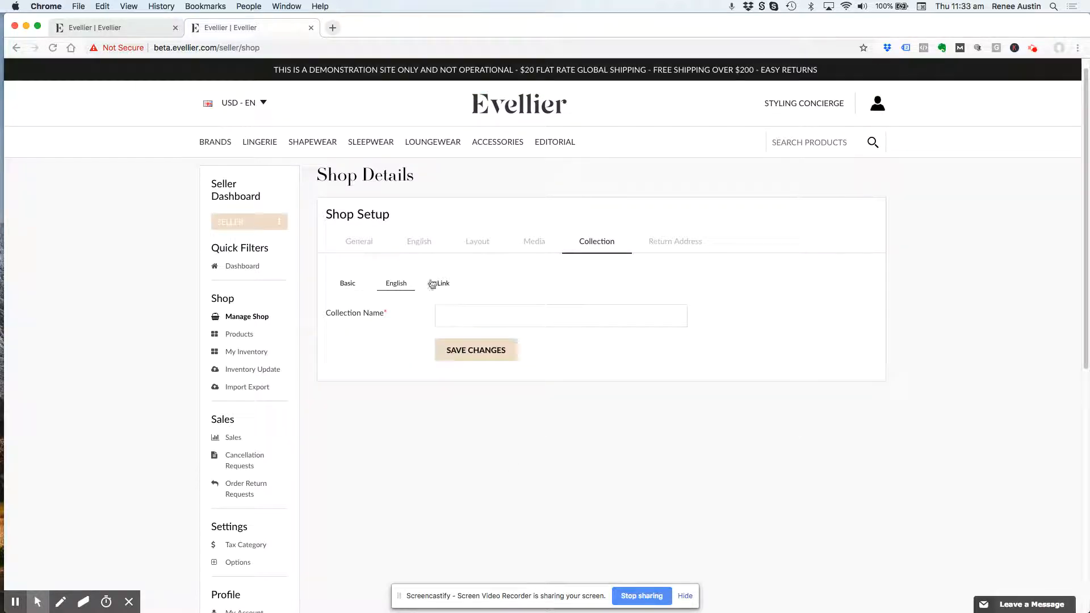
- Enter the brand's name as the English collection name and save it
{"action": "left_click", "coordinate": [489, 300]}
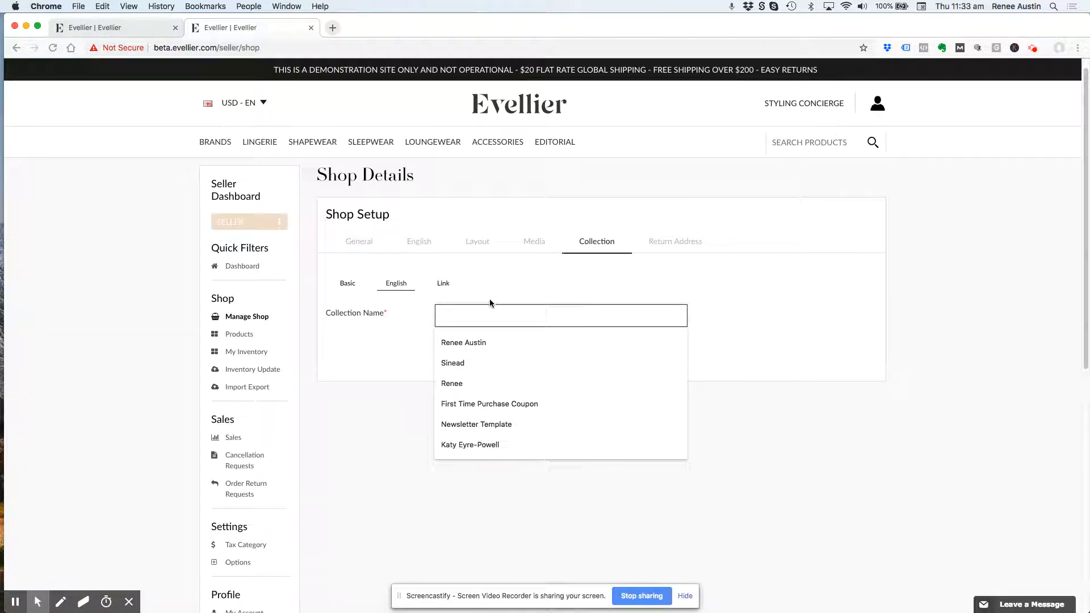
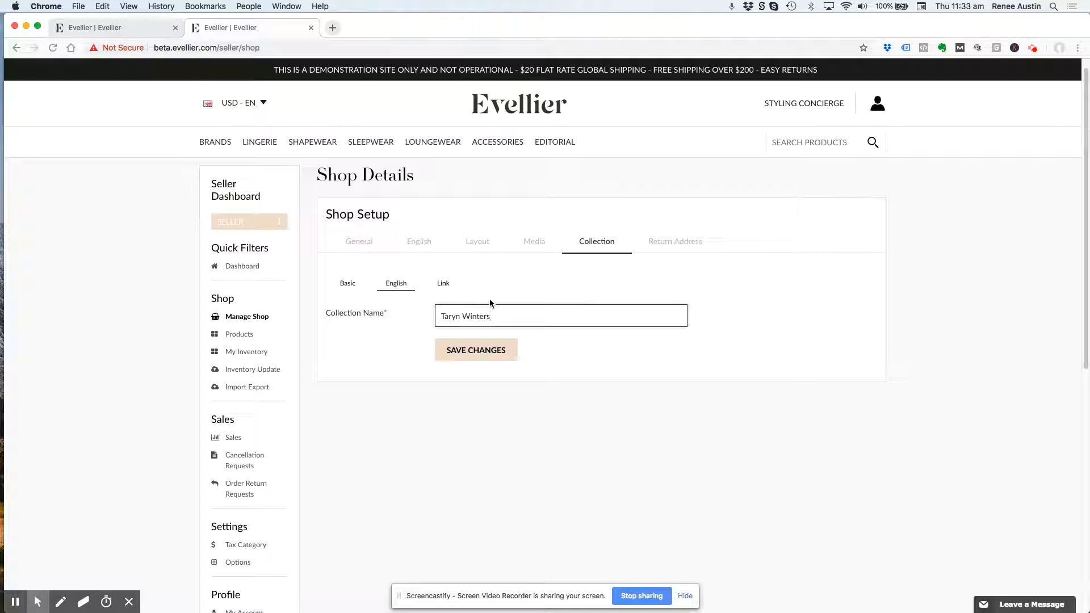
{"action": "left_click", "coordinate": [474, 353]}
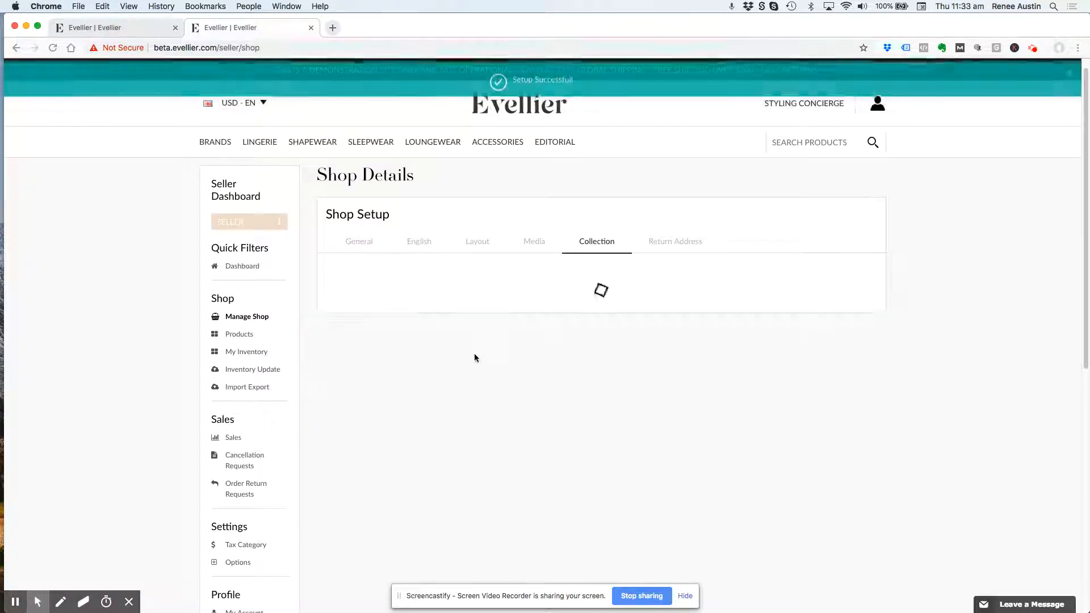
- Copy the collection's SEO-friendly URL into the collection link field and save the link
{"action": "left_click", "coordinate": [473, 316]}
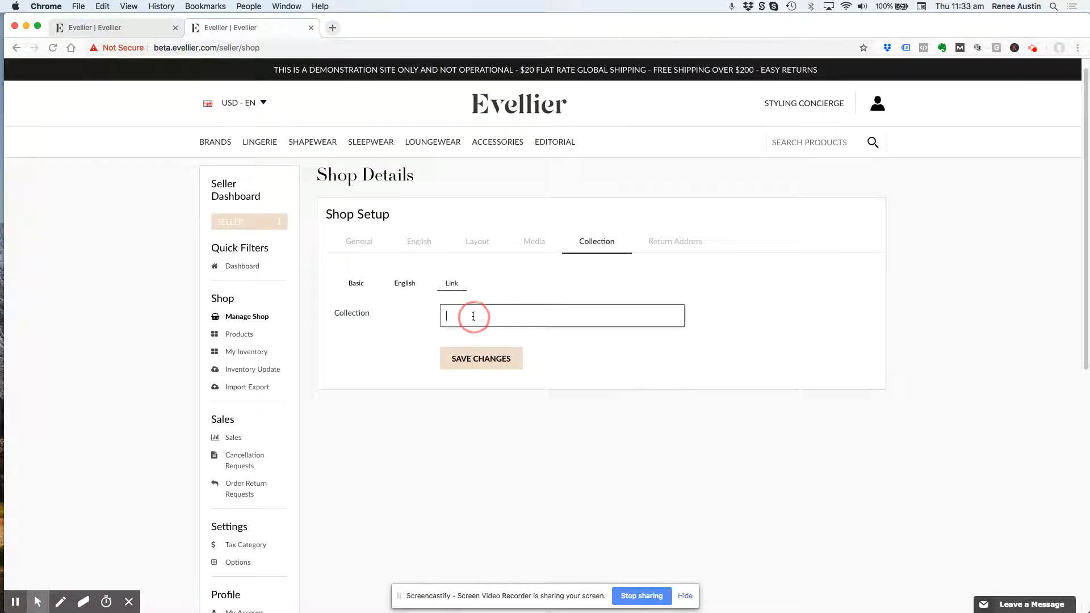
{"action": "left_click", "coordinate": [354, 285]}
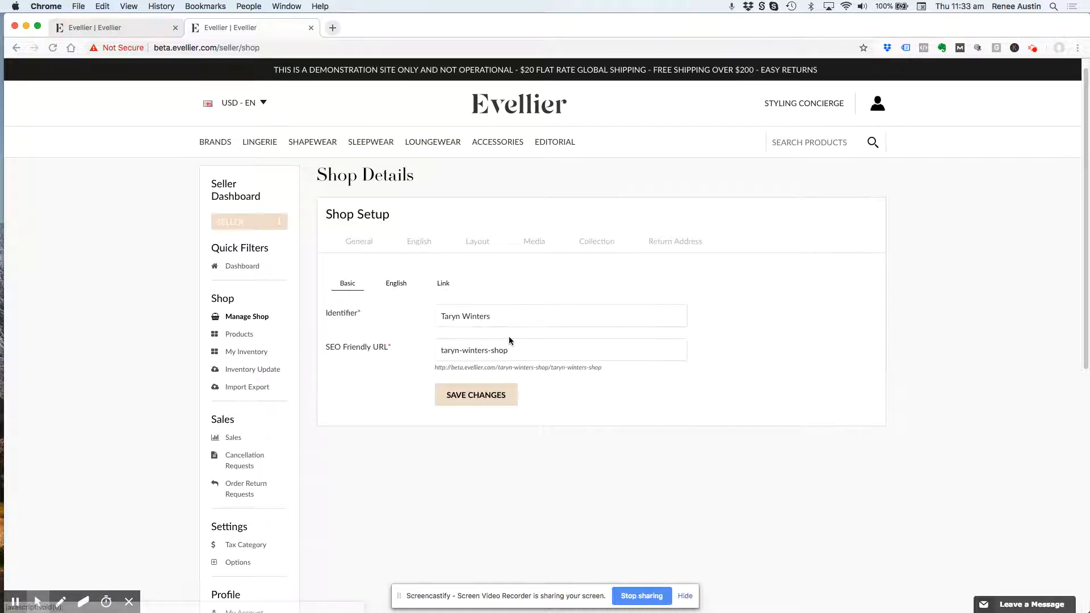
{"action": "triple_click", "coordinate": [497, 350]}
{"action": "key", "text": "ctrl+c"}
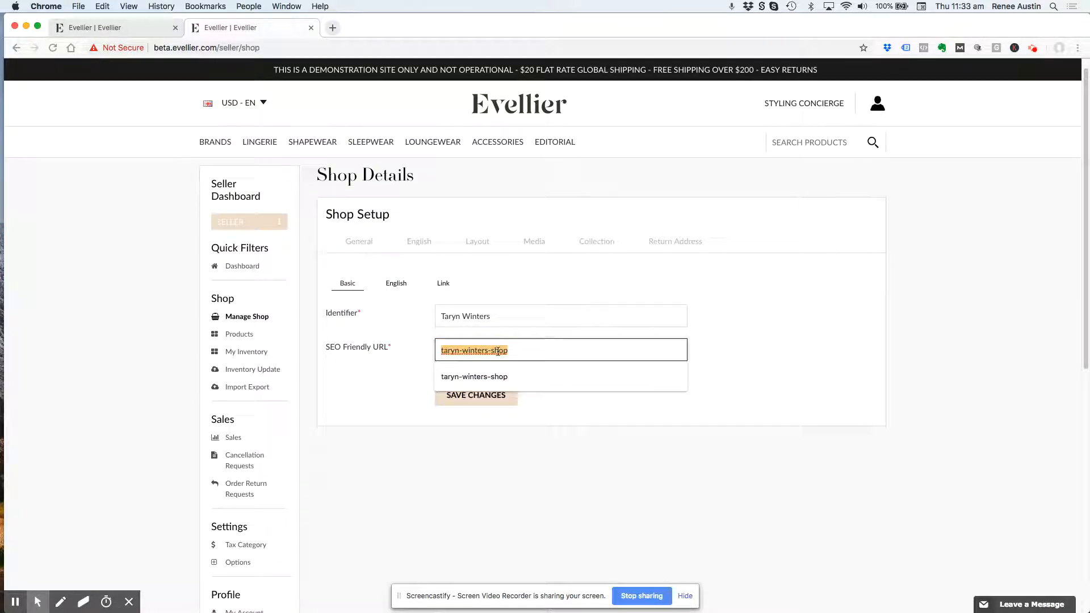
{"action": "left_click", "coordinate": [445, 282]}
{"action": "left_click", "coordinate": [467, 316]}
{"action": "key", "text": "ctrl+v"}
{"action": "left_click", "coordinate": [504, 359]}
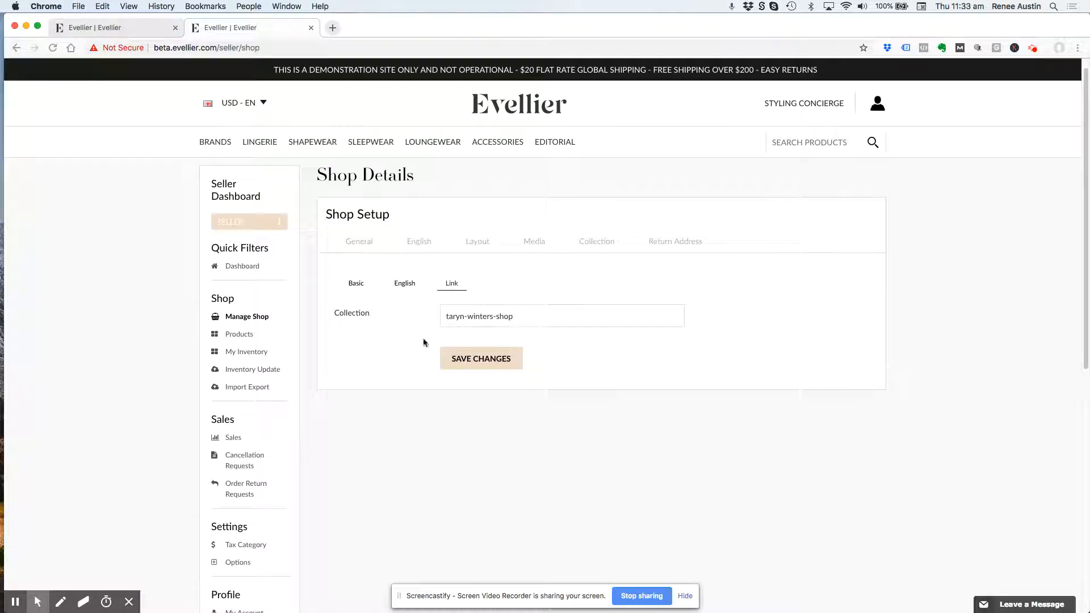
- Set the shop's return address country to United States and its state to New York
{"action": "left_click", "coordinate": [683, 241]}
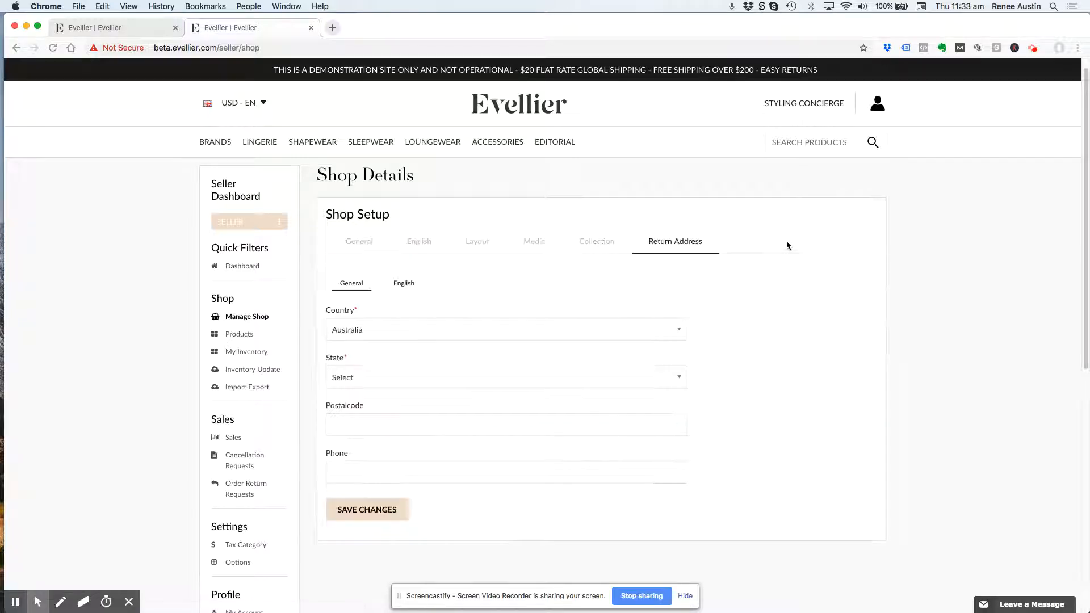
{"action": "left_click", "coordinate": [365, 332]}
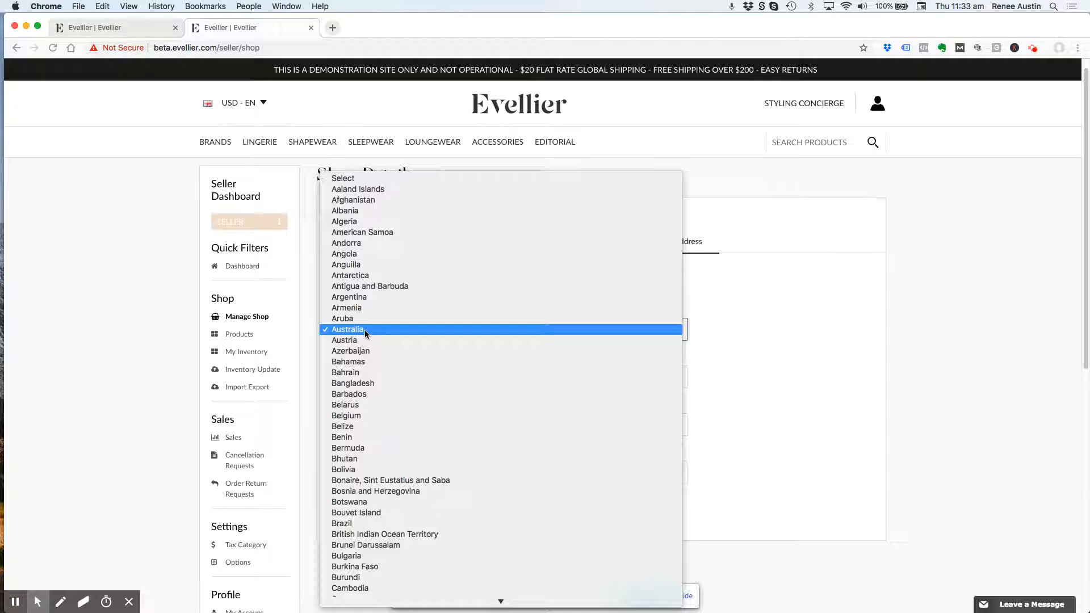
{"action": "type", "text": "uk"}
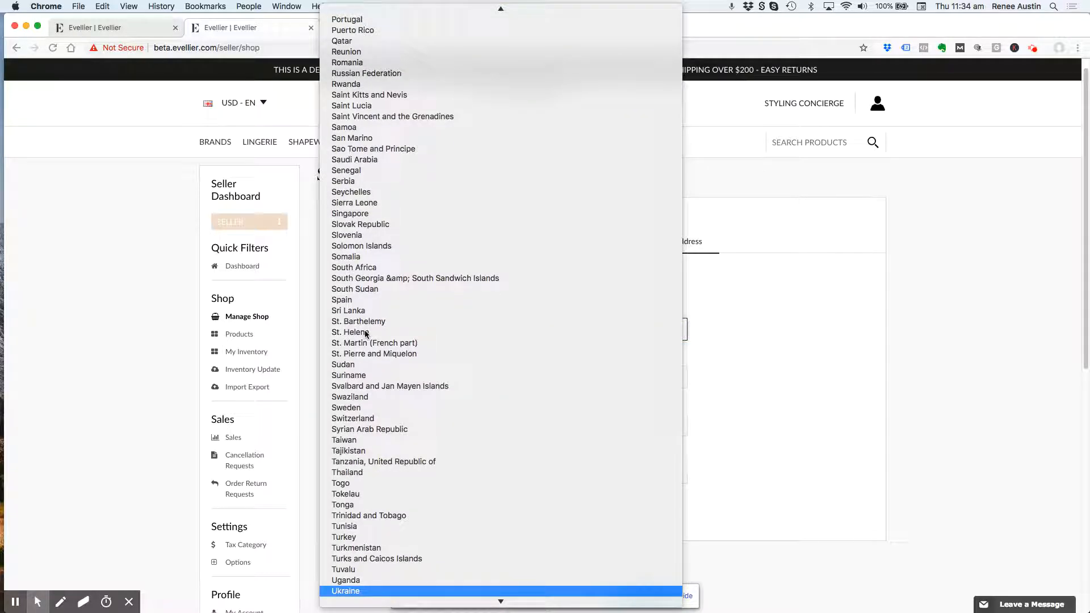
{"action": "key", "text": "Down"}
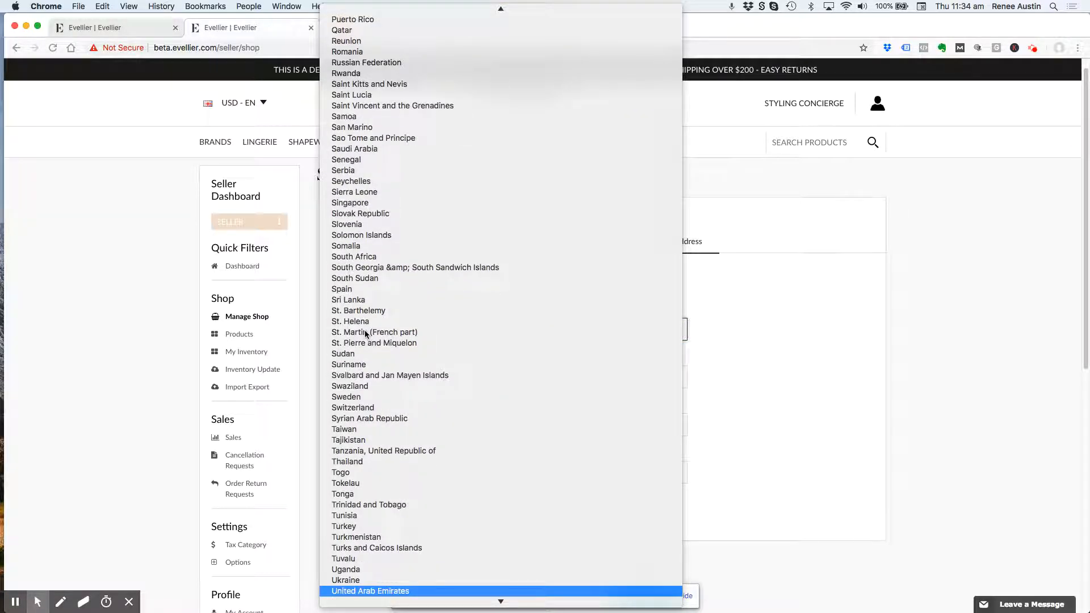
{"action": "scroll", "coordinate": [366, 333], "scroll_direction": "down", "scroll_amount": 3}
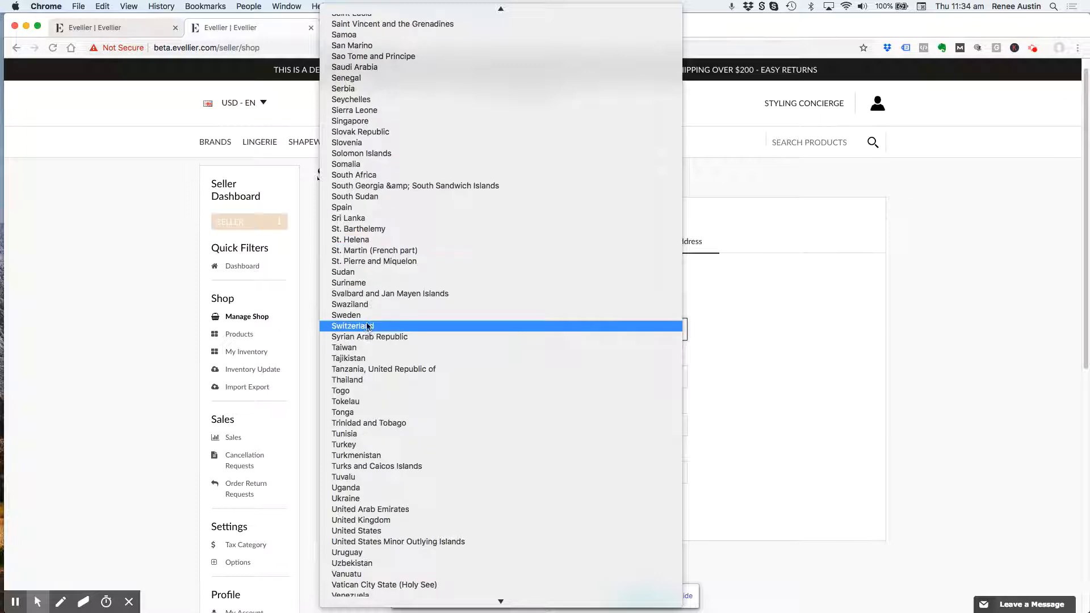
{"action": "left_click", "coordinate": [392, 536]}
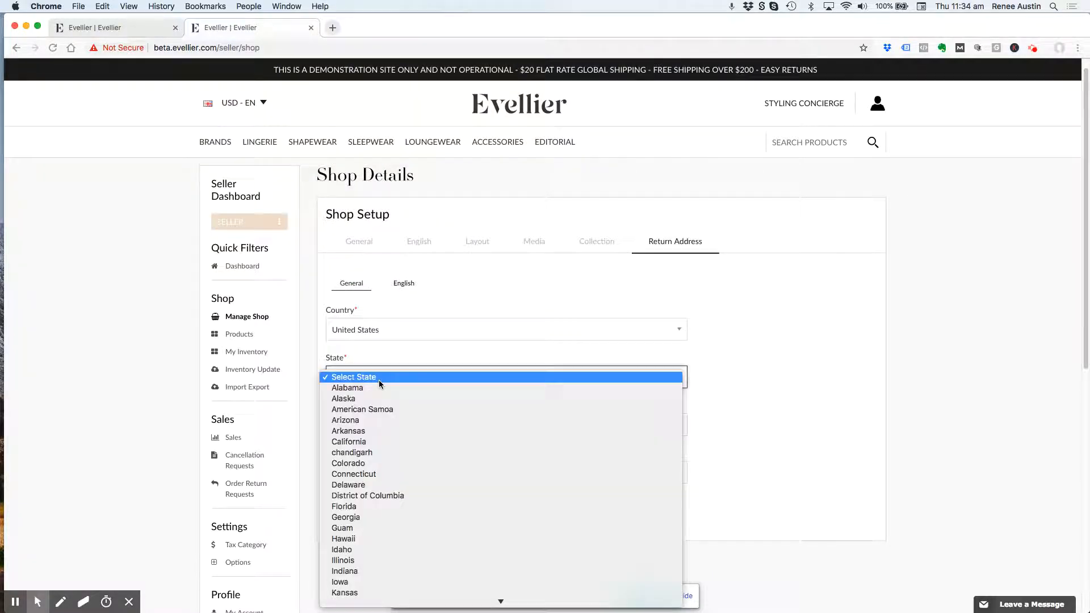
{"action": "scroll", "coordinate": [379, 383], "scroll_direction": "down", "scroll_amount": 5}
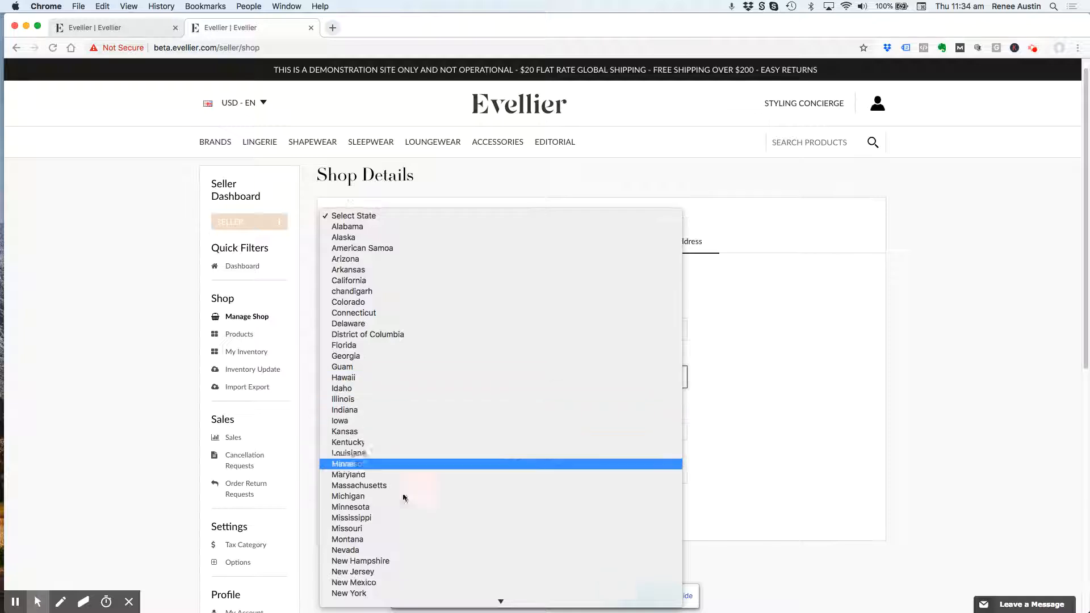
{"action": "left_click", "coordinate": [398, 592]}
- Enter the return address's postal code and contact phone number, and save the general return details
{"action": "left_click", "coordinate": [402, 431]}
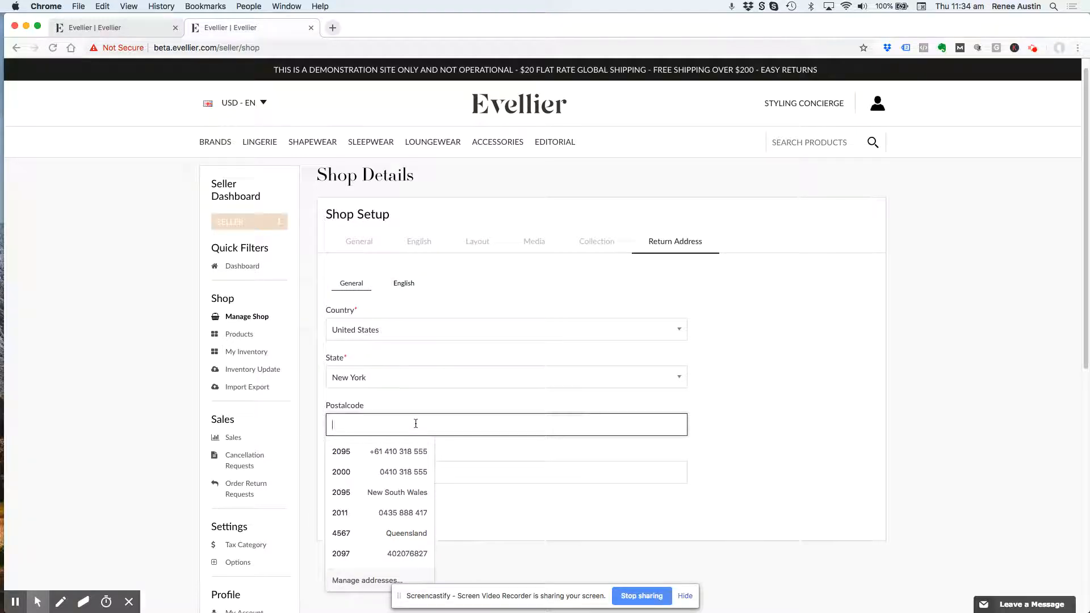
{"action": "type", "text": "11215"}
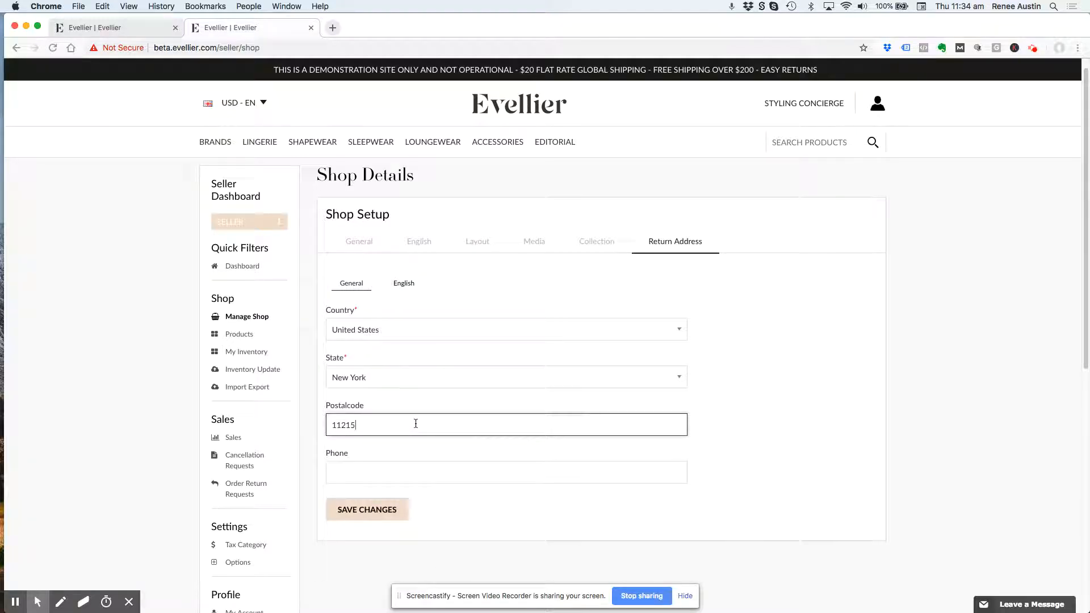
{"action": "left_click", "coordinate": [399, 480]}
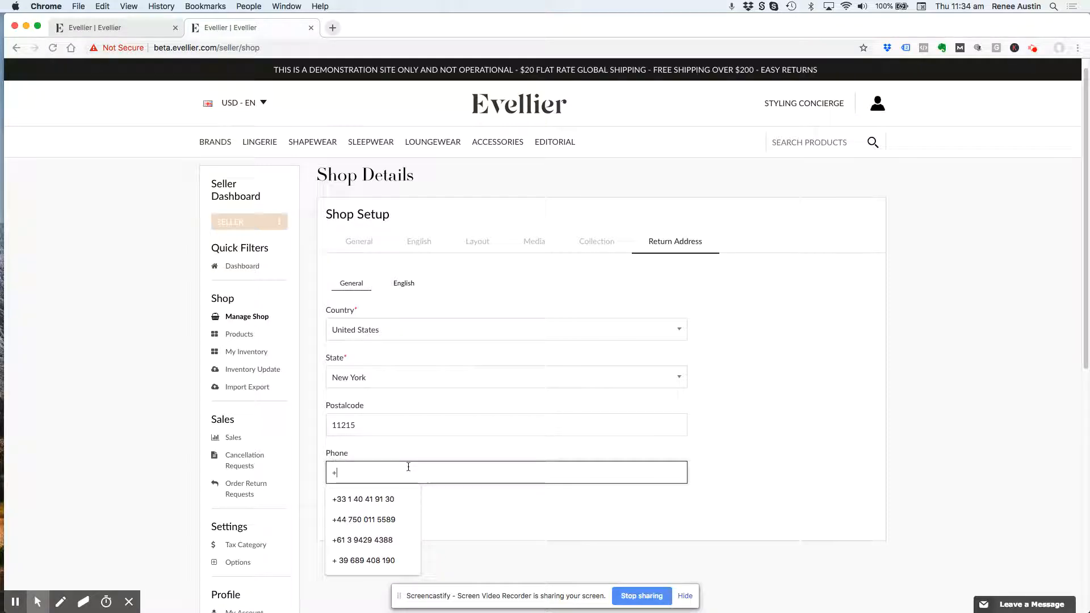
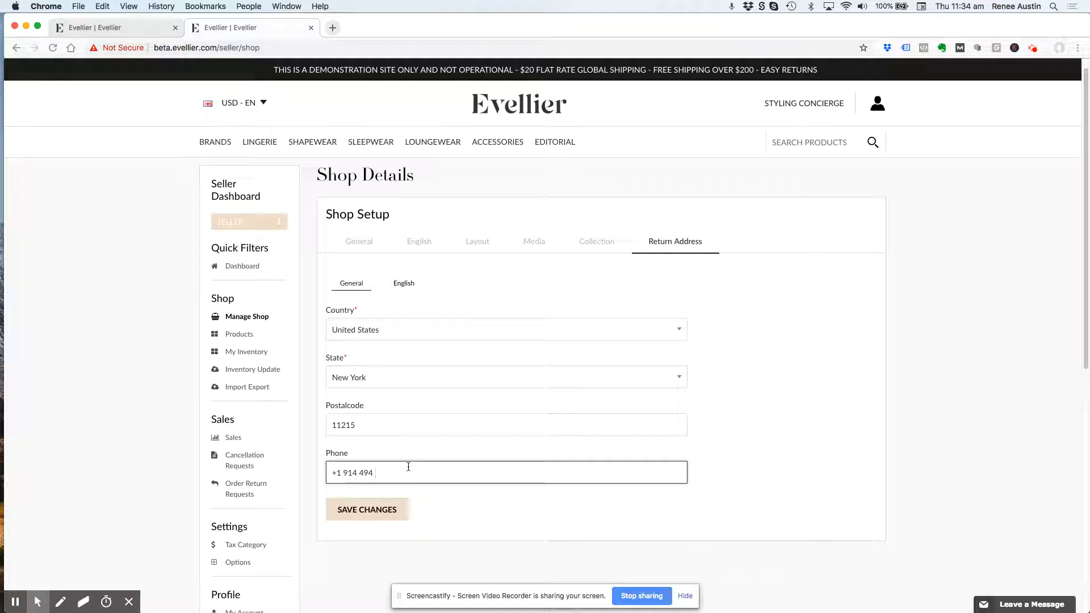
{"action": "left_click", "coordinate": [384, 510]}
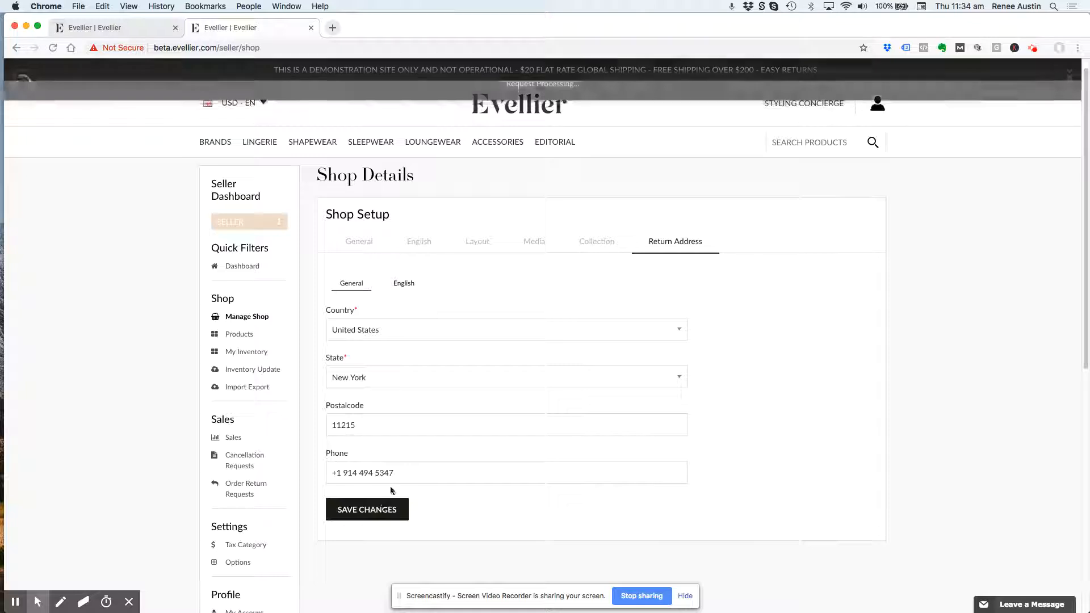
- Enter the brand's name and the city New York in the English return address details
{"action": "scroll", "coordinate": [403, 485], "scroll_direction": "down", "scroll_amount": 3}
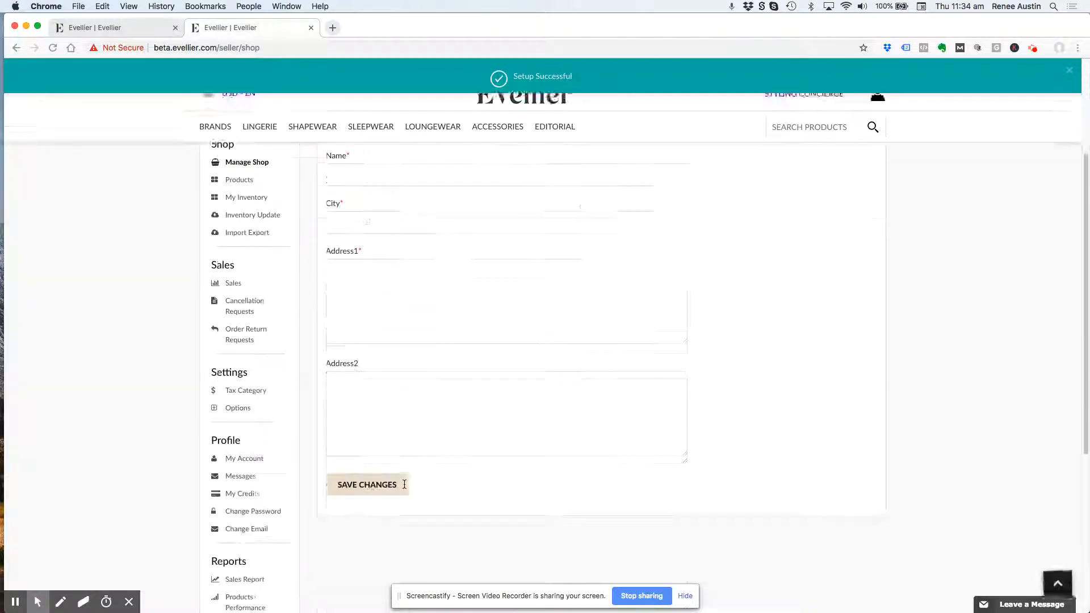
{"action": "scroll", "coordinate": [403, 486], "scroll_direction": "up", "scroll_amount": 2}
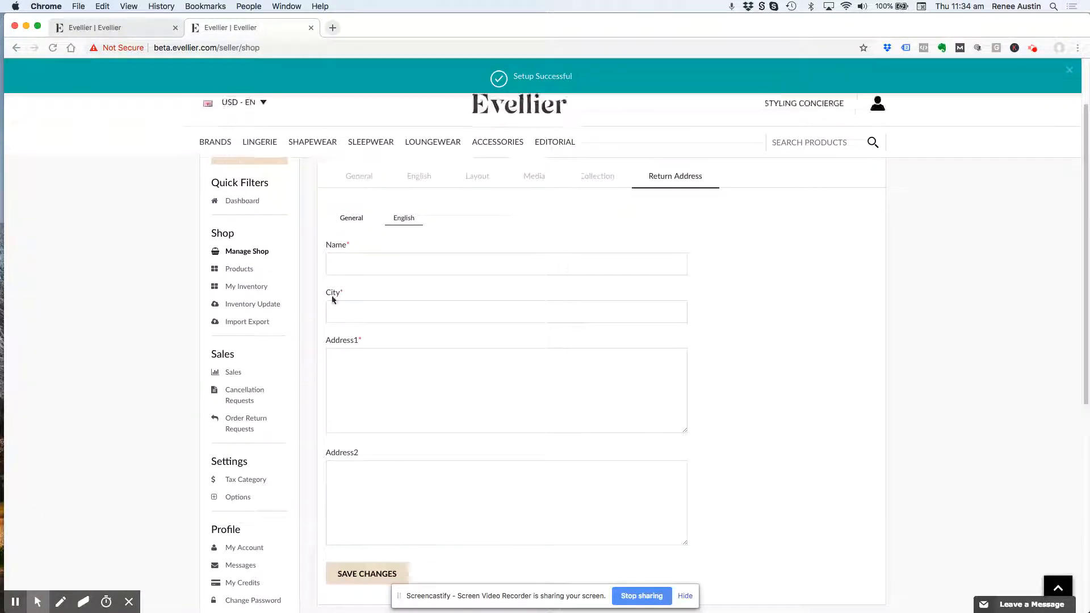
{"action": "left_click", "coordinate": [358, 263]}
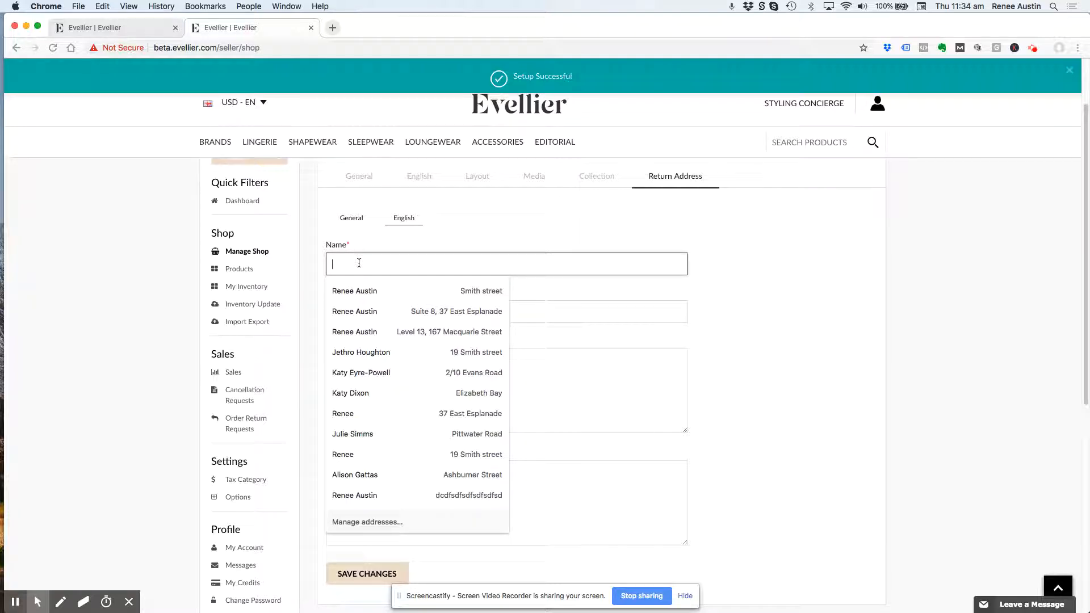
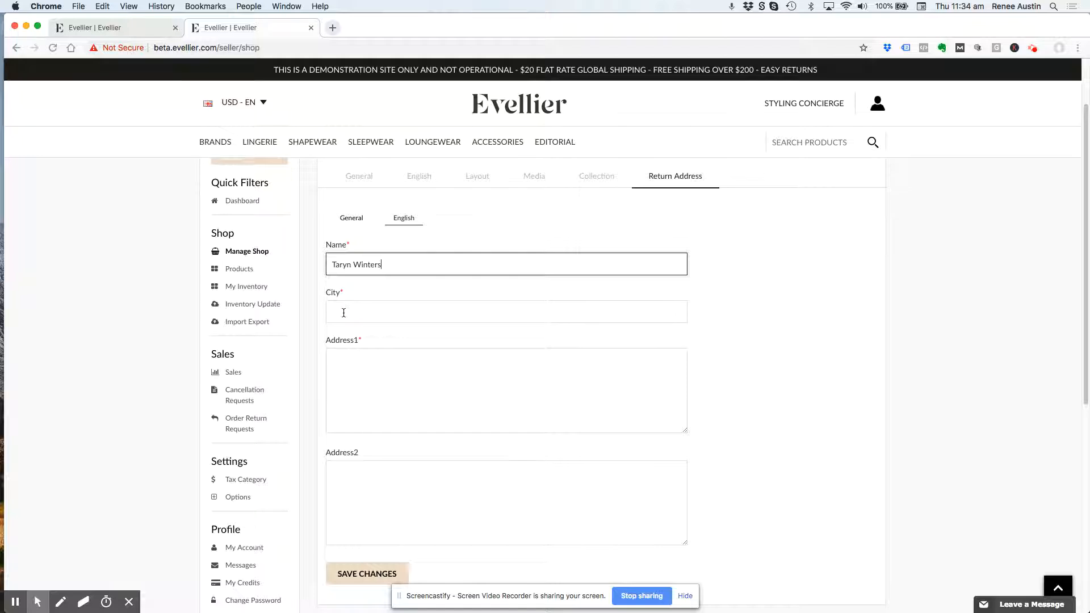
{"action": "left_click", "coordinate": [343, 312]}
{"action": "type", "text": "New Yrk"}
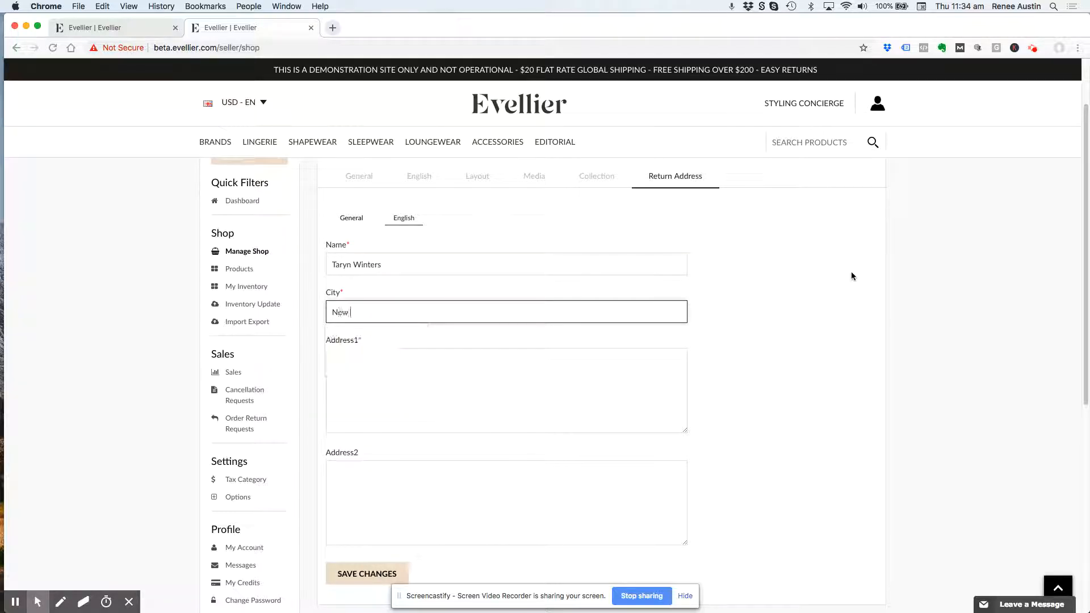
{"action": "key", "text": "BackSpace"}
{"action": "key", "text": "BackSpace"}
{"action": "type", "text": "or"}
- Fill in the brand's street address as the first address line and save the return address
{"action": "left_click", "coordinate": [372, 380]}
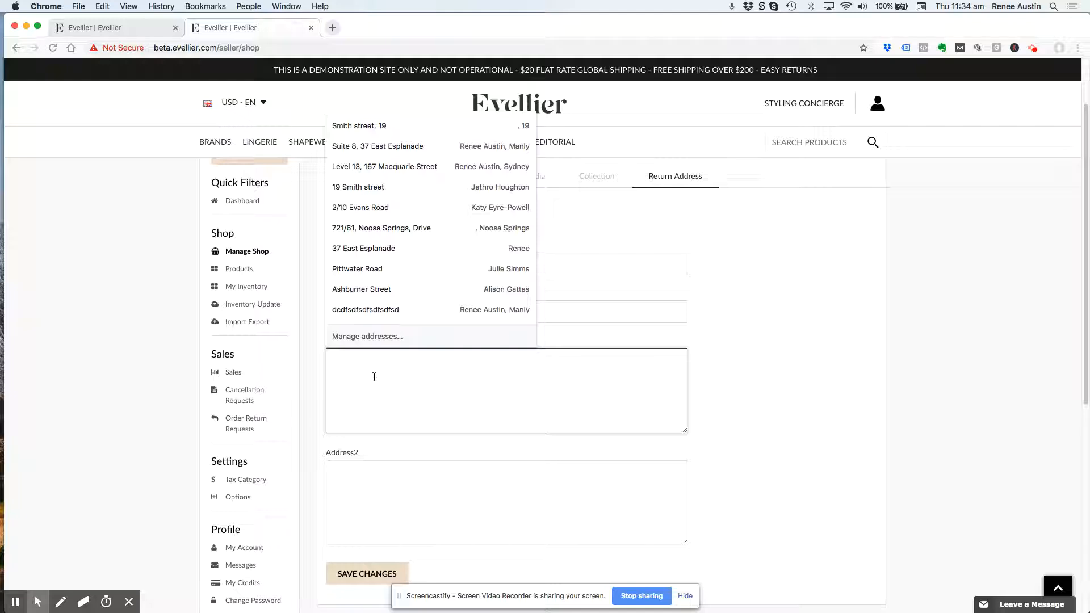
{"action": "left_click", "coordinate": [401, 504]}
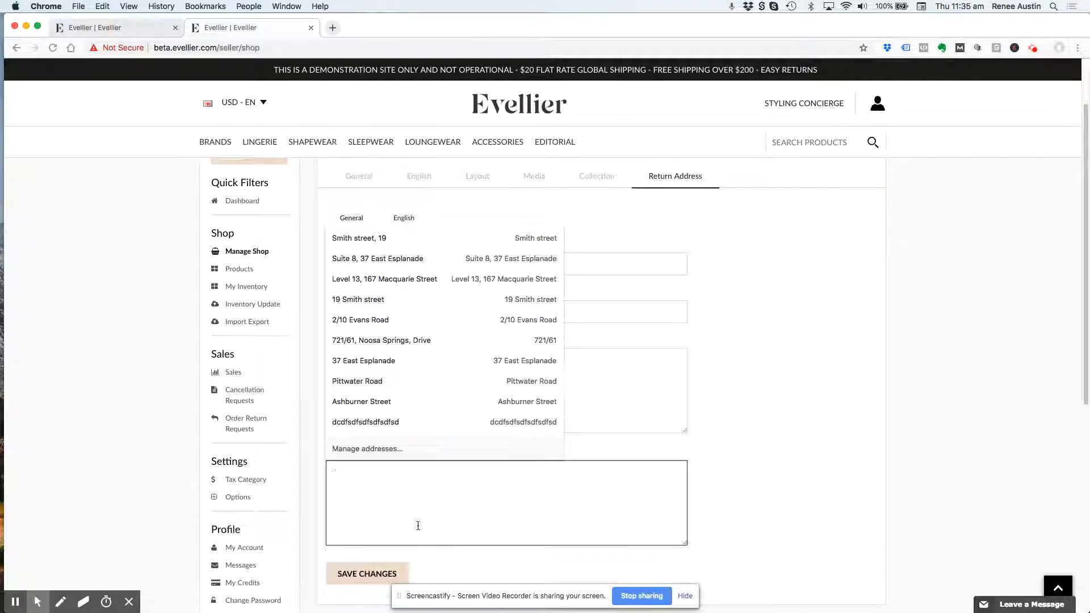
{"action": "scroll", "coordinate": [653, 442], "scroll_direction": "down", "scroll_amount": 1}
{"action": "left_click", "coordinate": [361, 538]}
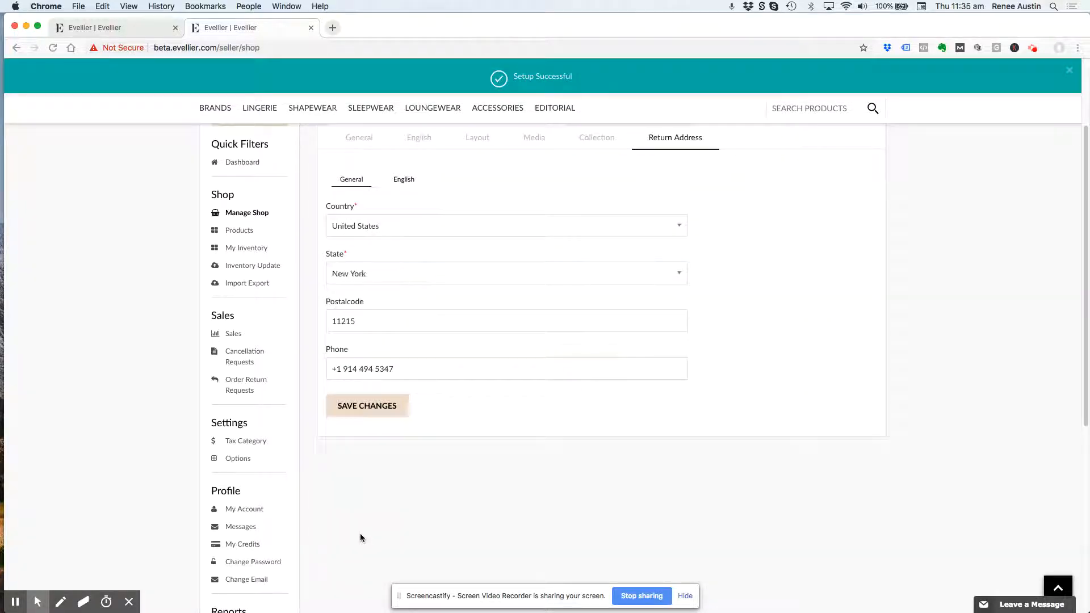
{"action": "left_click", "coordinate": [374, 408]}
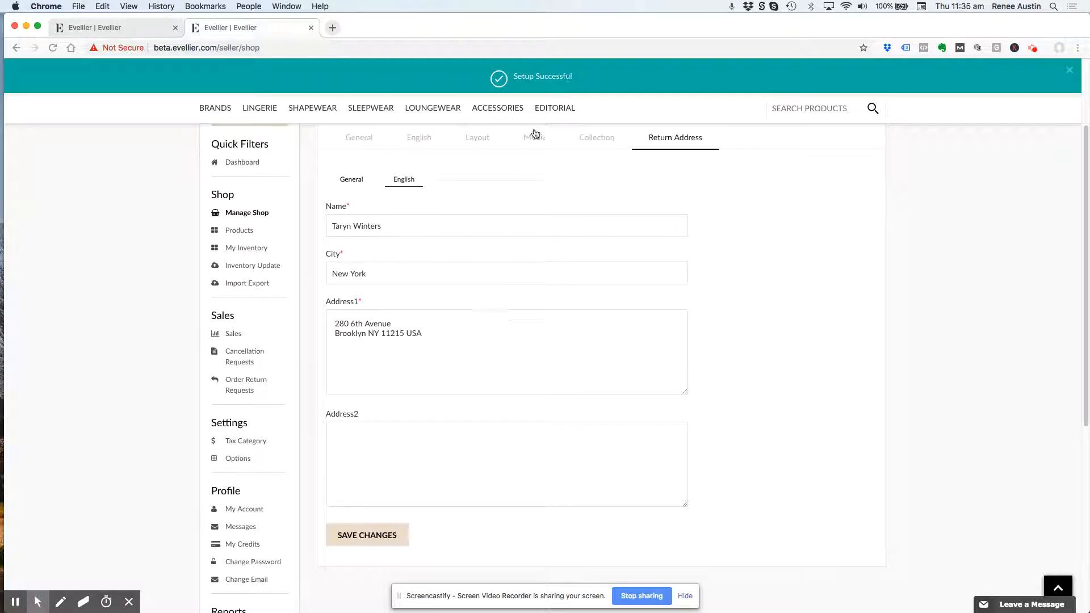
- Reopen the shop management page and view the live shop to examine its banner, logo, navigation links and product area
{"action": "left_click", "coordinate": [241, 214]}
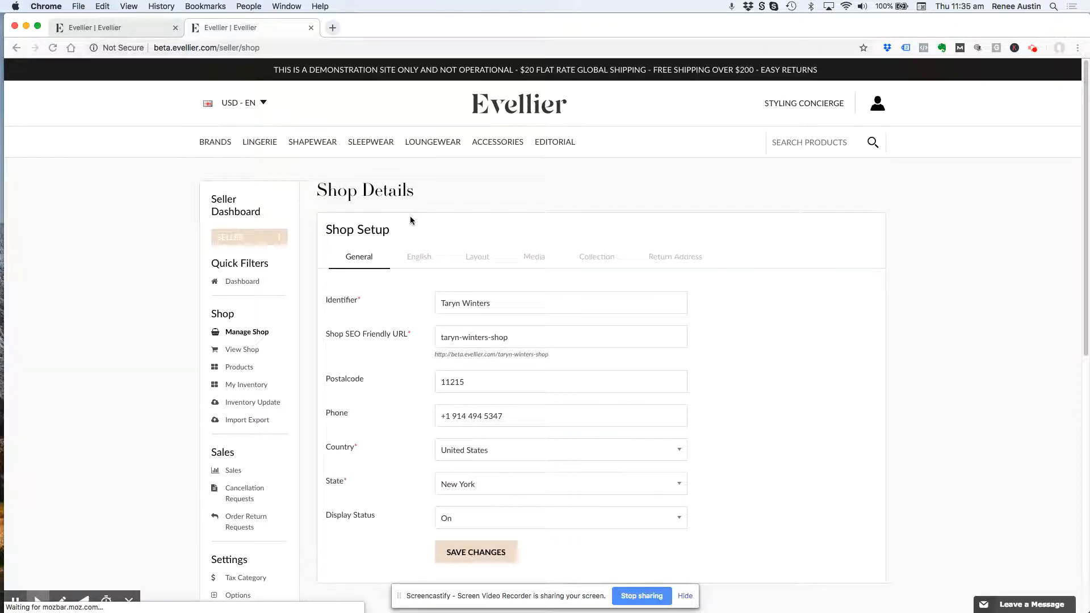
{"action": "left_click", "coordinate": [251, 351]}
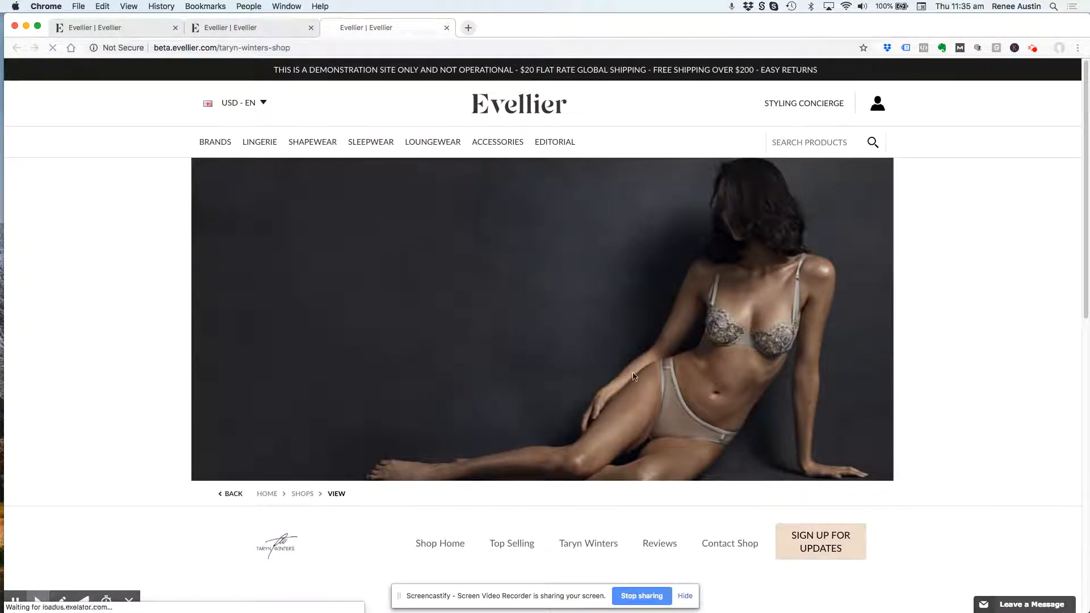
{"action": "scroll", "coordinate": [633, 376], "scroll_direction": "down", "scroll_amount": 3}
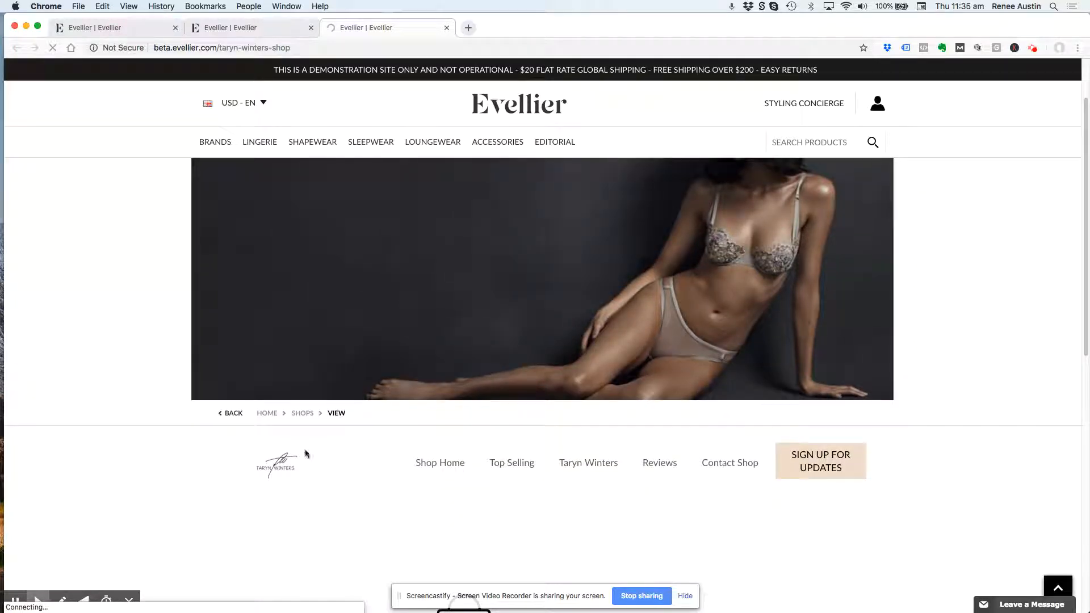
{"action": "scroll", "coordinate": [465, 500], "scroll_direction": "down", "scroll_amount": 3}
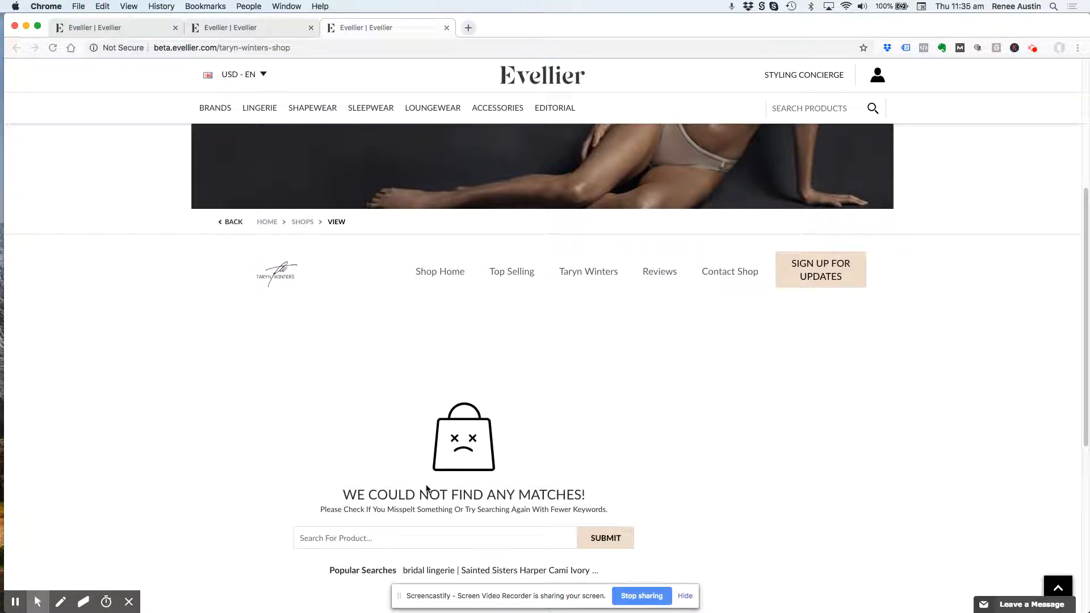
{"action": "scroll", "coordinate": [434, 474], "scroll_direction": "up", "scroll_amount": 5}
{"action": "mouse_move", "coordinate": [476, 148]}
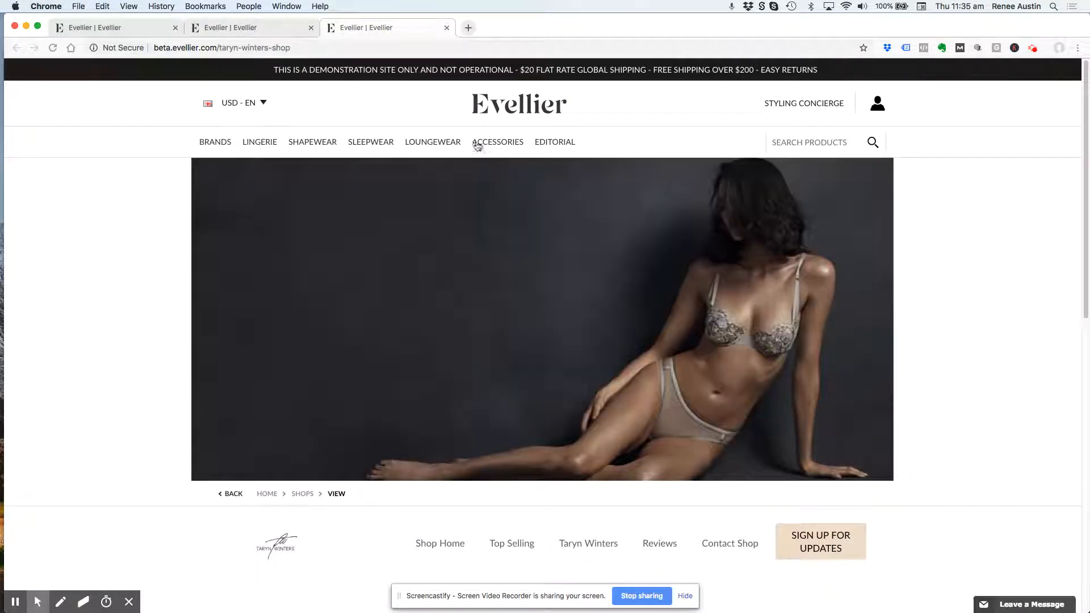
{"action": "scroll", "coordinate": [921, 392], "scroll_direction": "down", "scroll_amount": 3}
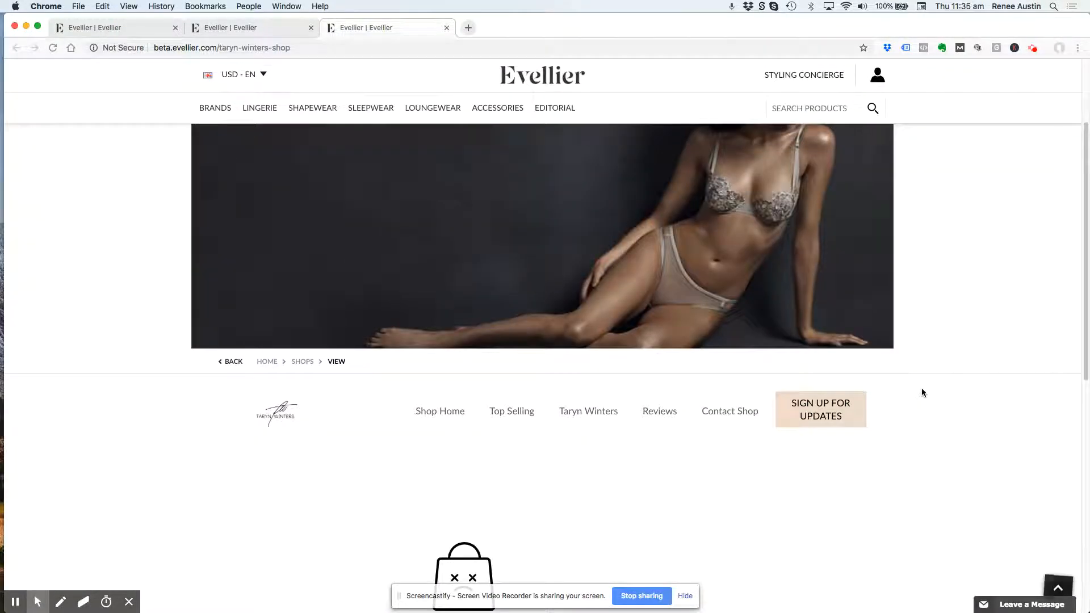